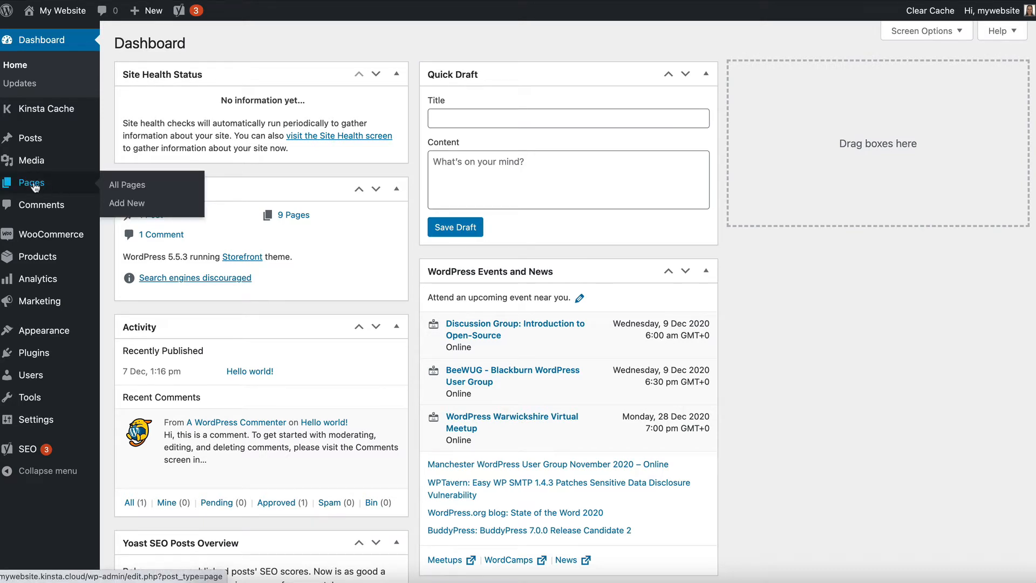
# - Create a new page and title it 'Meal Deals'
pyautogui.click(126, 203)
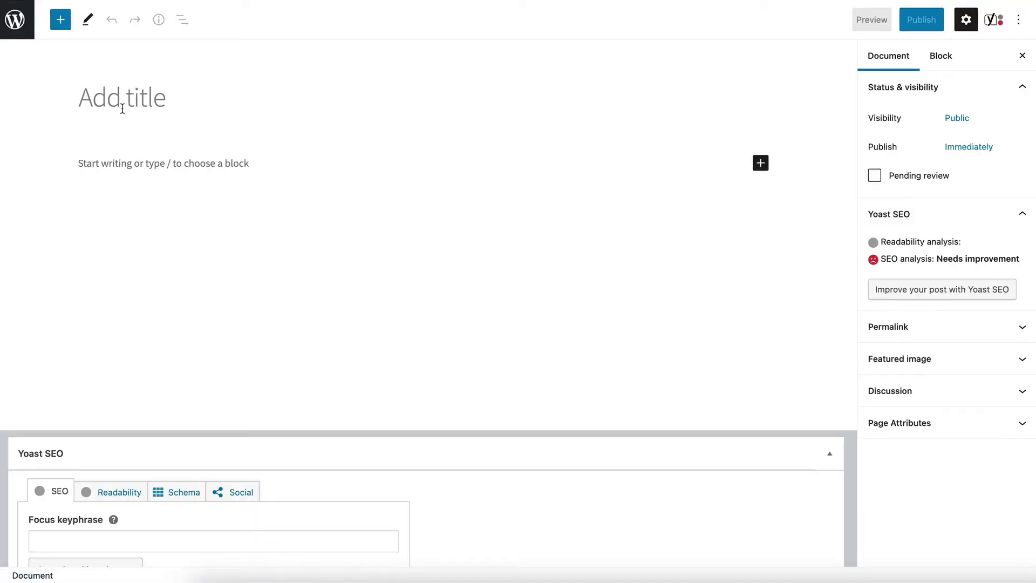
pyautogui.click(121, 110)
pyautogui.write('Meal')
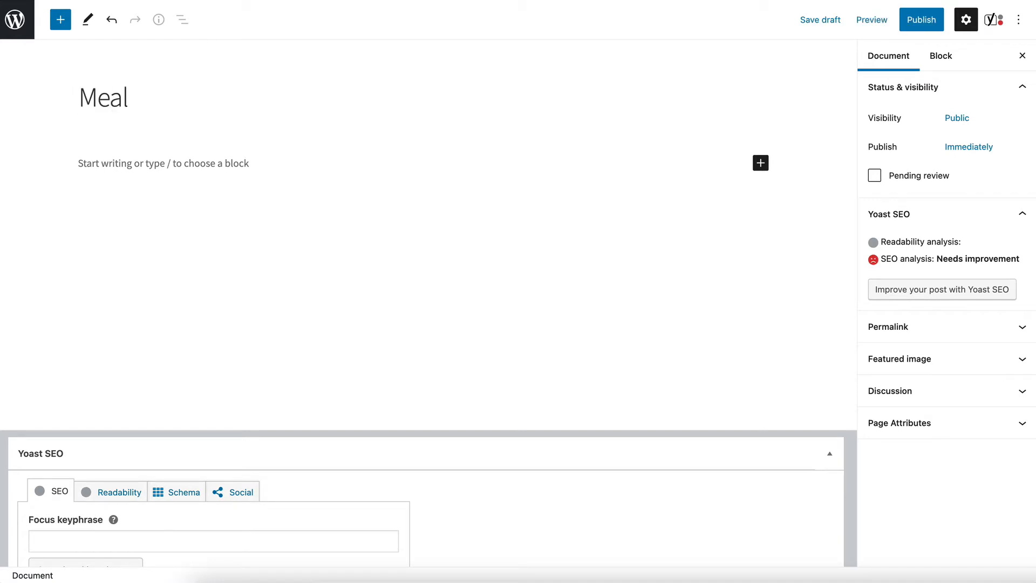
pyautogui.write(' Dealks')
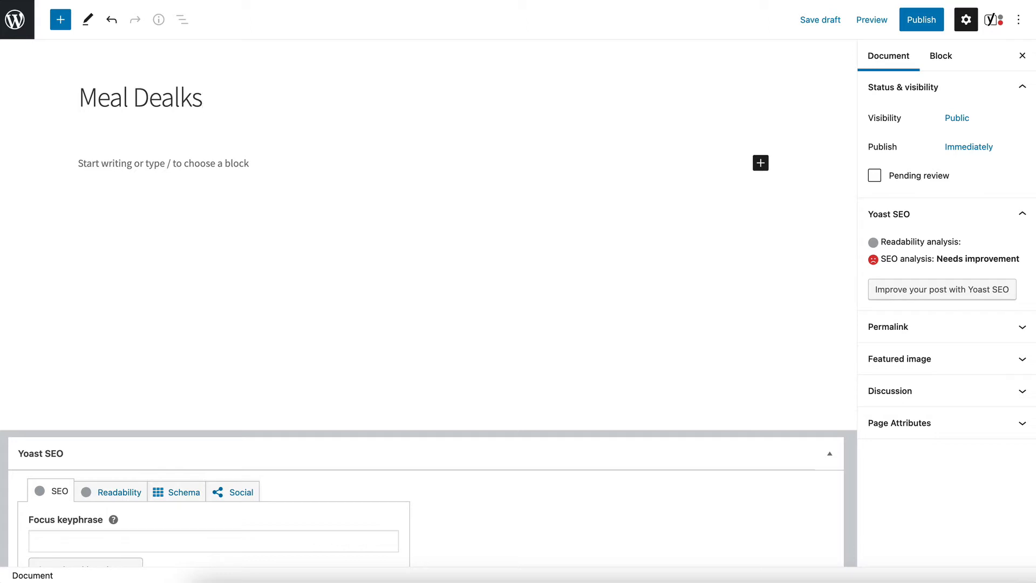
pyautogui.press('BackSpace')
pyautogui.press('BackSpace')
pyautogui.write('s')
# - Write the intro sentence and a paragraph with [restaurant_ordering categories="starters"]
pyautogui.click(121, 163)
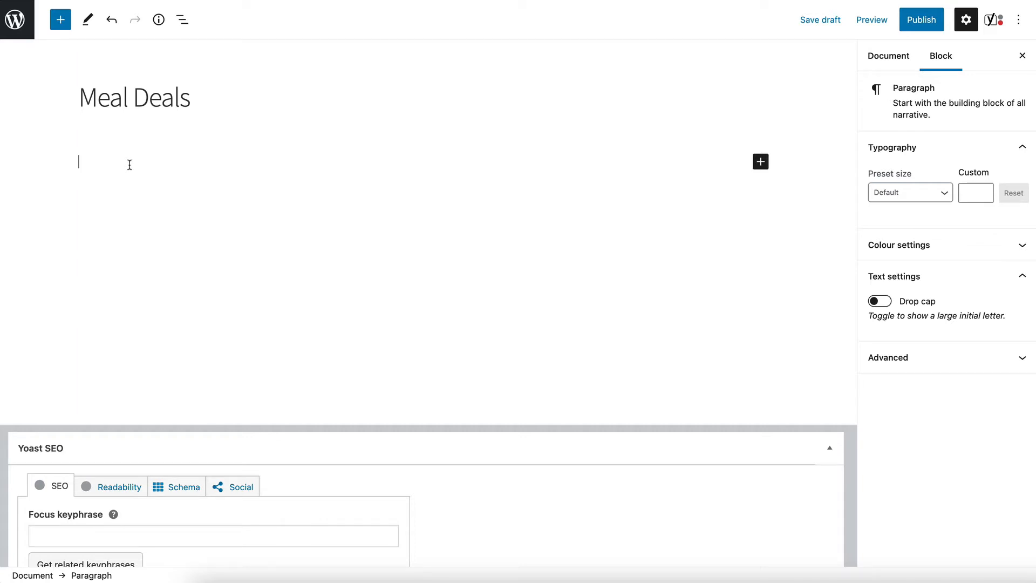
pyautogui.write('Choose')
pyautogui.write(' 2 starters and 2 main courses.')
pyautogui.press('Return')
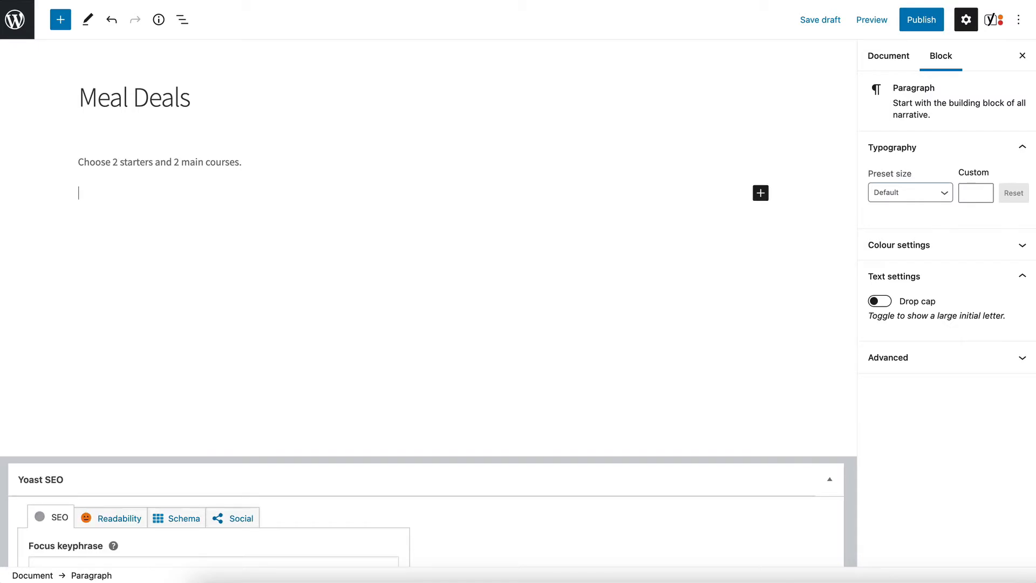
pyautogui.write('[')
pyautogui.write('res')
pyautogui.press('BackSpace')
pyautogui.write('aurant_ordering')
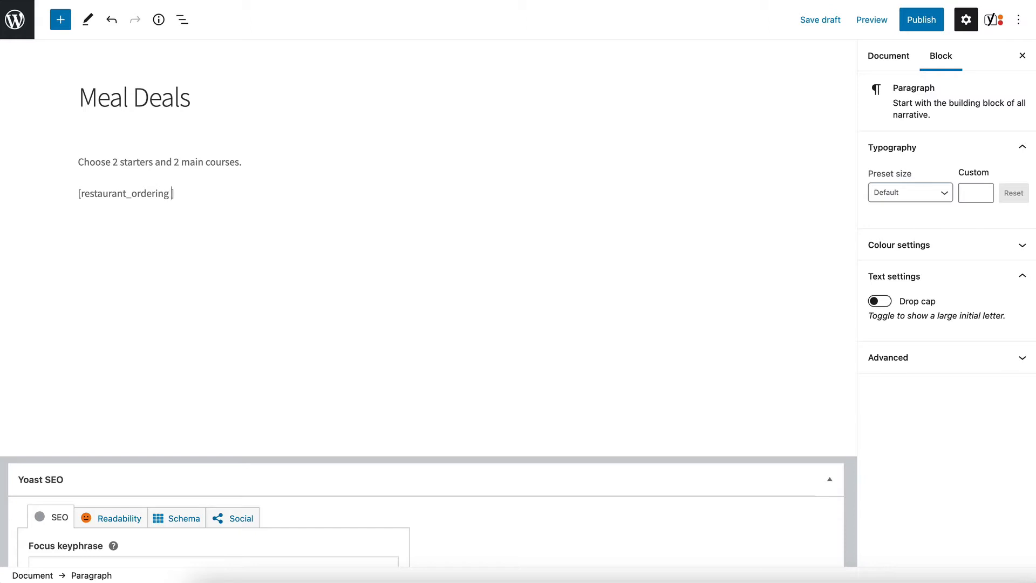
pyautogui.write('categories')
pyautogui.write('="starters')
pyautogui.write('"]')
# - Add a 'Choose 2 starters' heading and move it above the starters shortcode
pyautogui.click(292, 106)
pyautogui.click(259, 146)
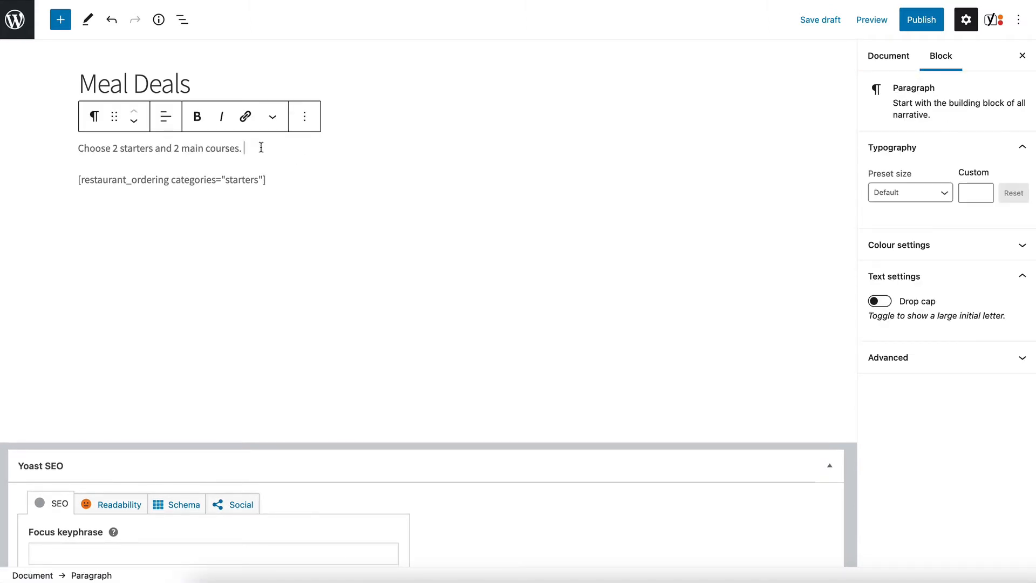
pyautogui.hotkey('shift', 'alt', 'z')
pyautogui.click(268, 179)
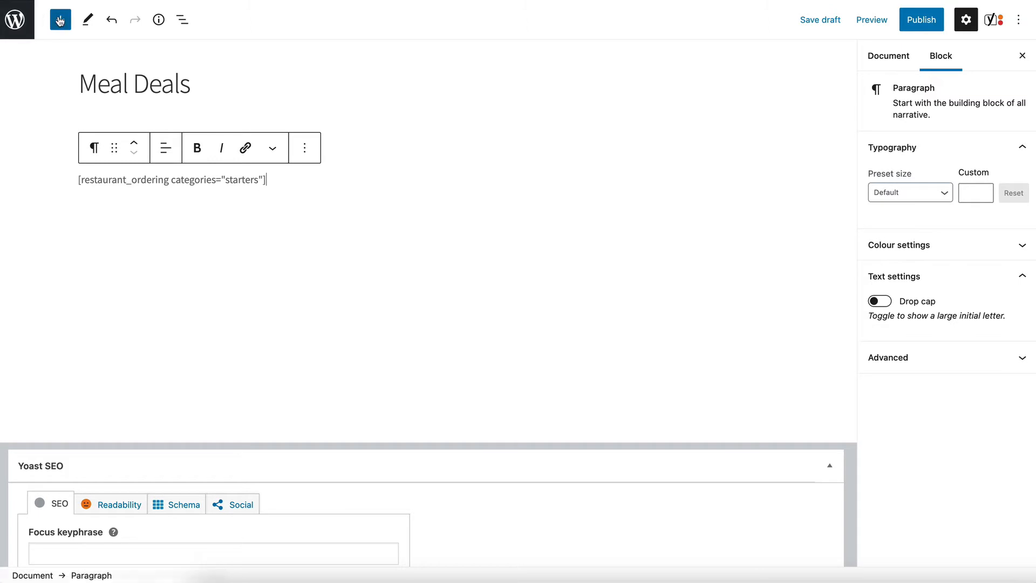
pyautogui.click(61, 19)
pyautogui.moveTo(110, 173)
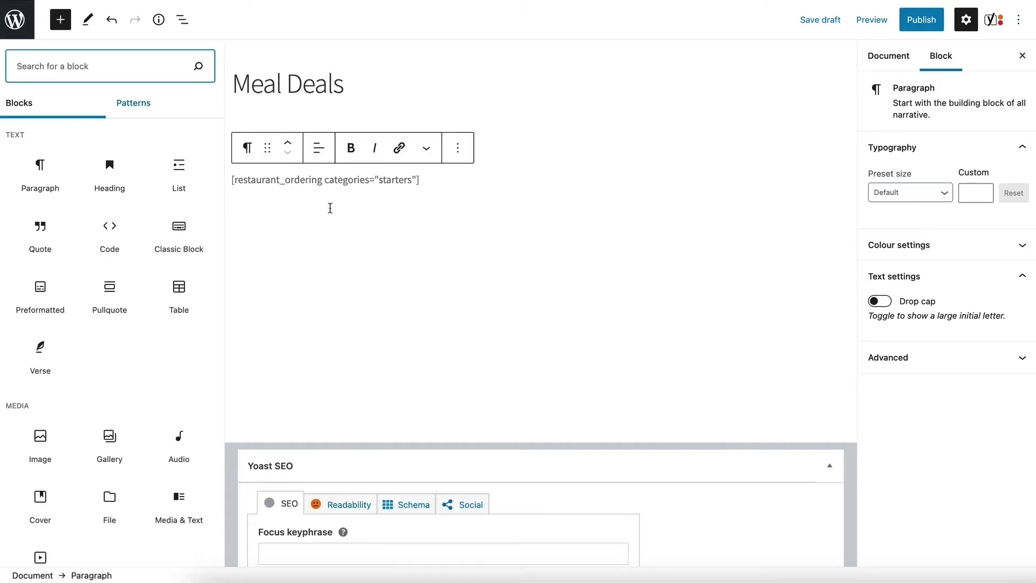
pyautogui.click(110, 172)
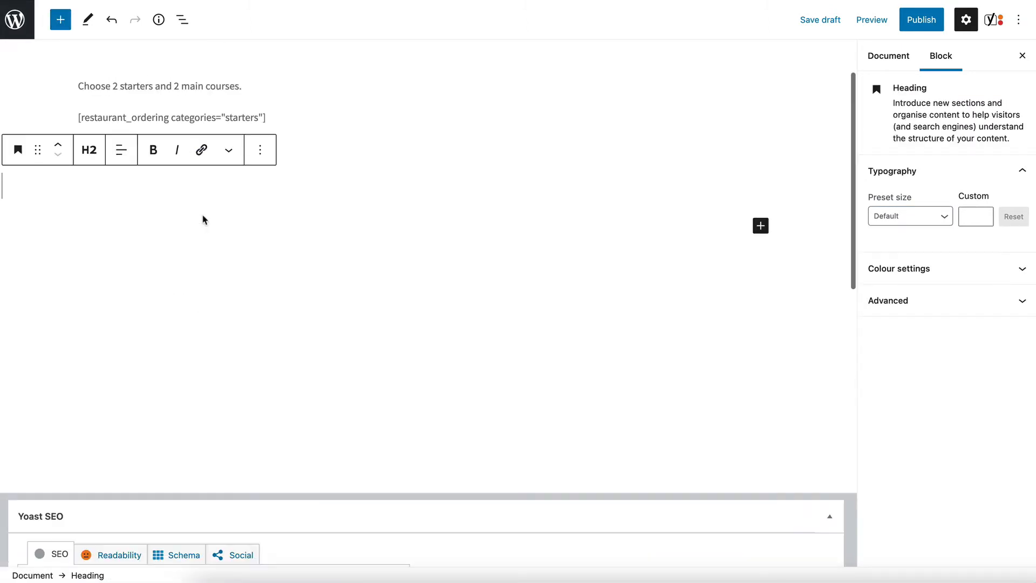
pyautogui.write('Choose 2 starters')
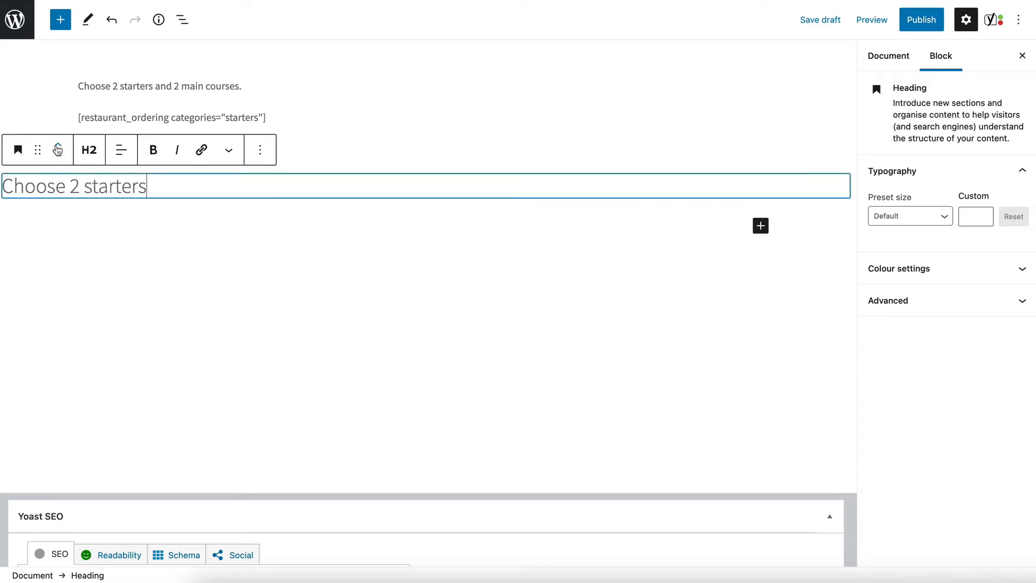
pyautogui.click(58, 148)
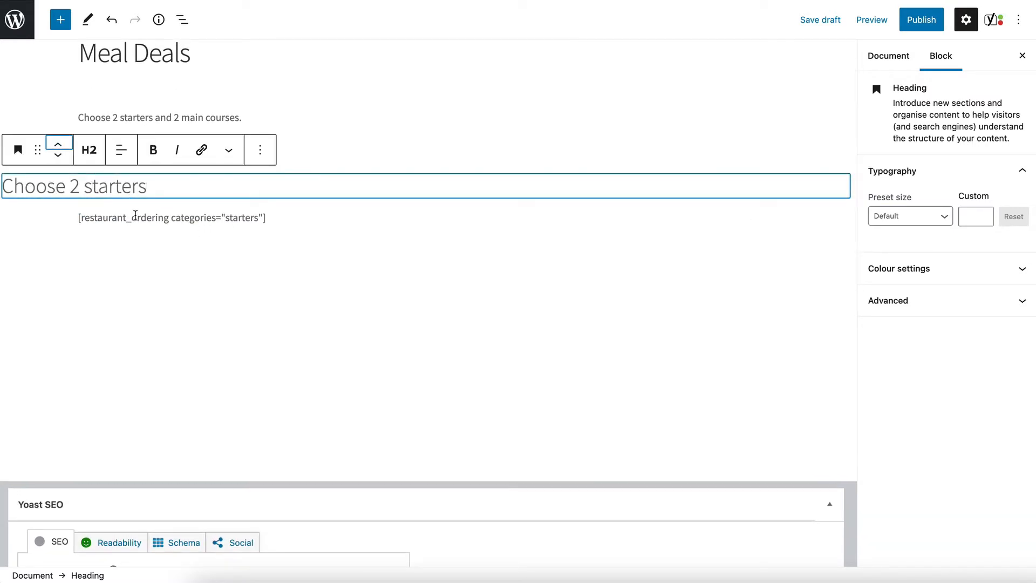
# - Check the heading's position and return the caret to the end of the shortcode
pyautogui.click(133, 218)
pyautogui.click(208, 91)
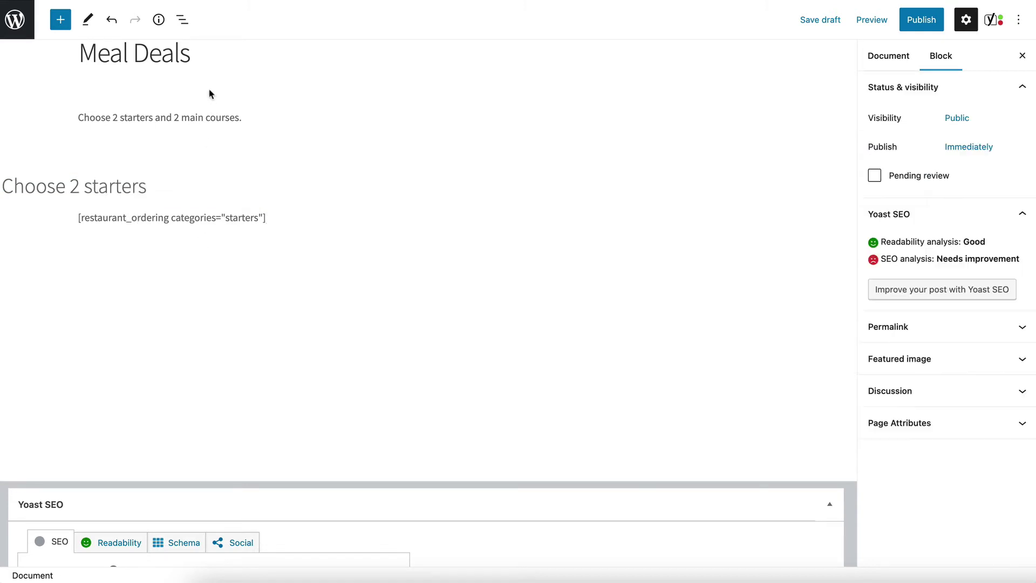
pyautogui.click(162, 119)
pyautogui.click(112, 187)
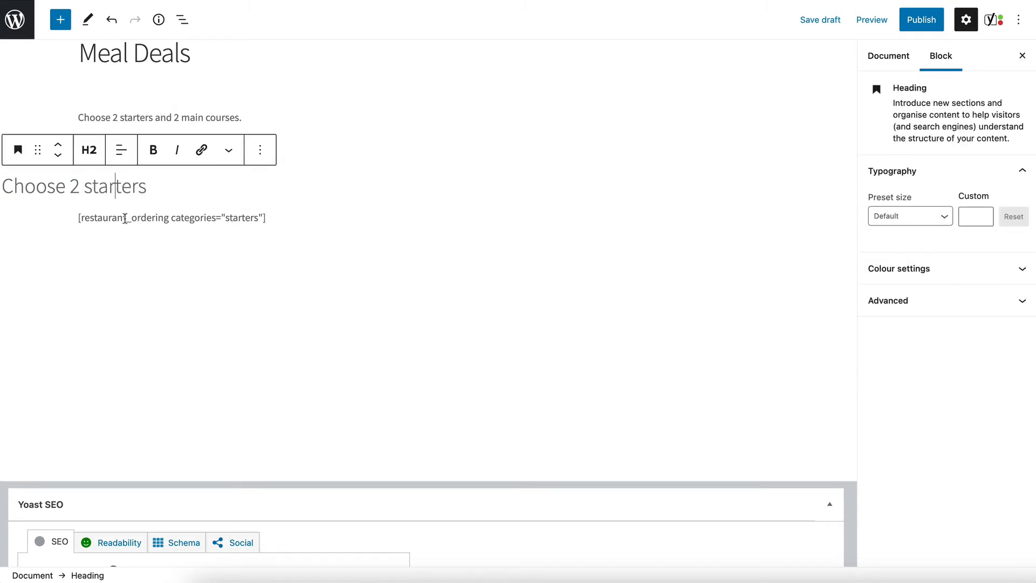
pyautogui.click(124, 218)
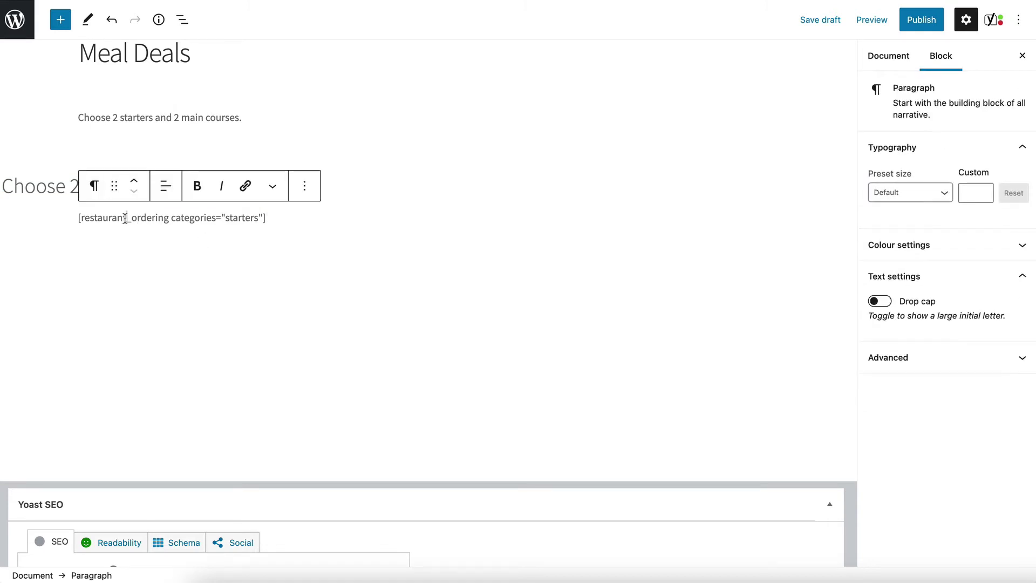
pyautogui.click(266, 218)
# - Add a 'Choose 2 mains' heading with an empty paragraph below it
pyautogui.press('Return')
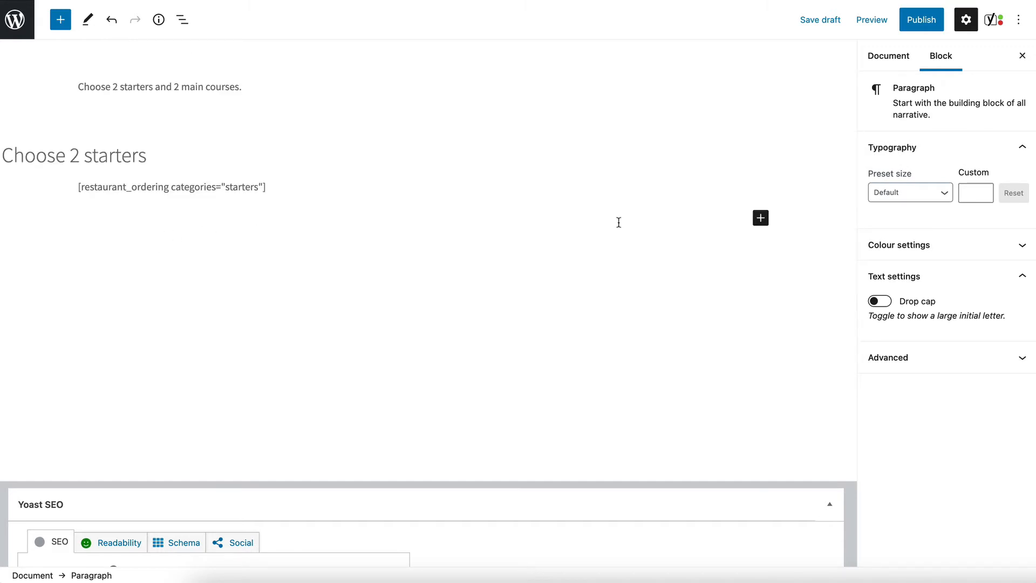
pyautogui.click(760, 219)
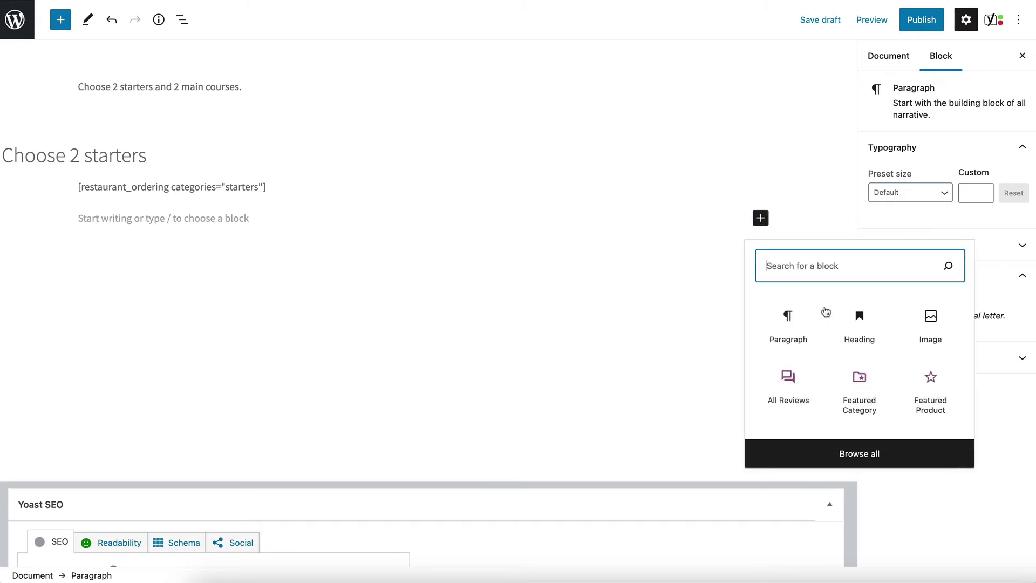
pyautogui.click(859, 324)
pyautogui.write('Chose')
pyautogui.press('BackSpace')
pyautogui.press('BackSpace')
pyautogui.write('ose 2 mains')
pyautogui.press('Return')
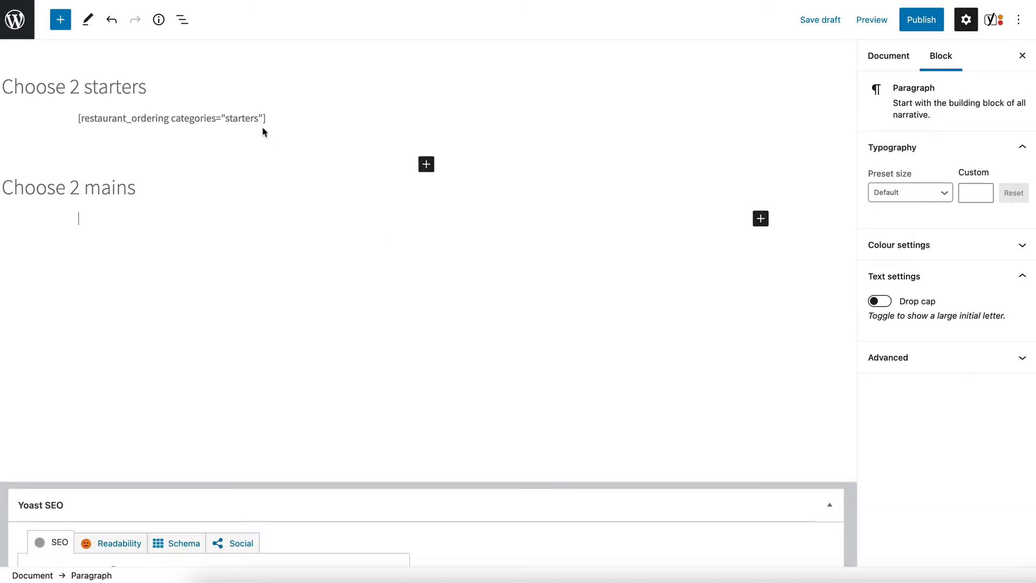
# - Copy the starters shortcode under the mains heading and change its category to mains
pyautogui.click(266, 119)
pyautogui.moveTo(266, 119); pyautogui.dragTo(78, 118)
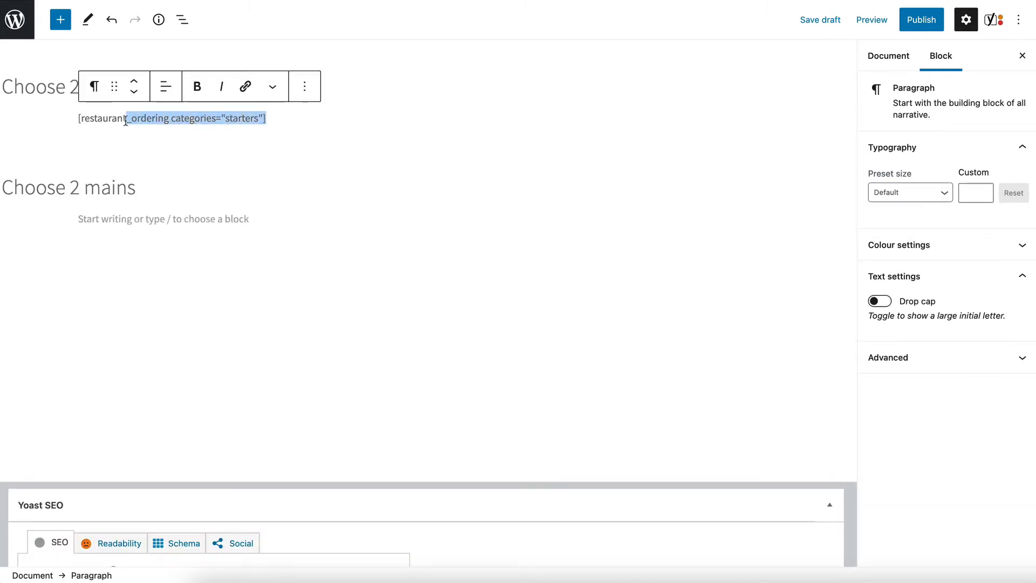
pyautogui.click(98, 221)
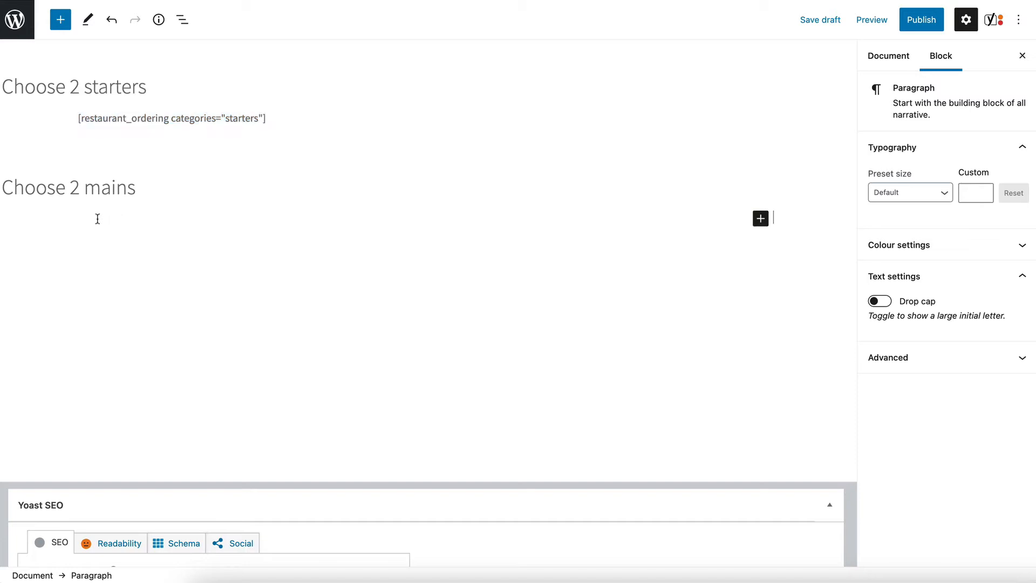
pyautogui.write('[restaurant_ordering categories="starters"]')
pyautogui.doubleClick(240, 219)
pyautogui.write('mains')
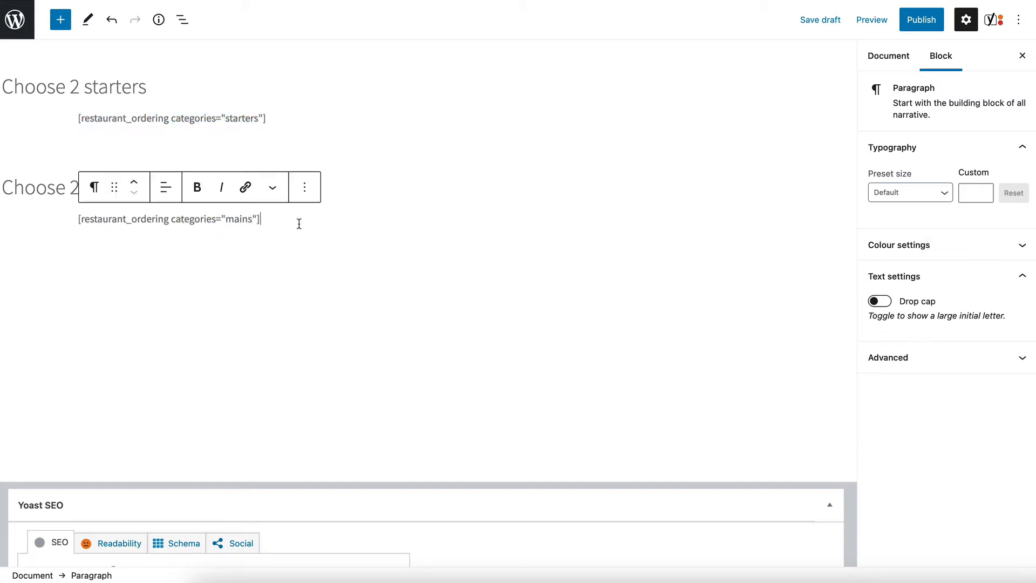
# - Undo the trial combined list so the first shortcode keeps only categories="starters"
pyautogui.click(256, 113)
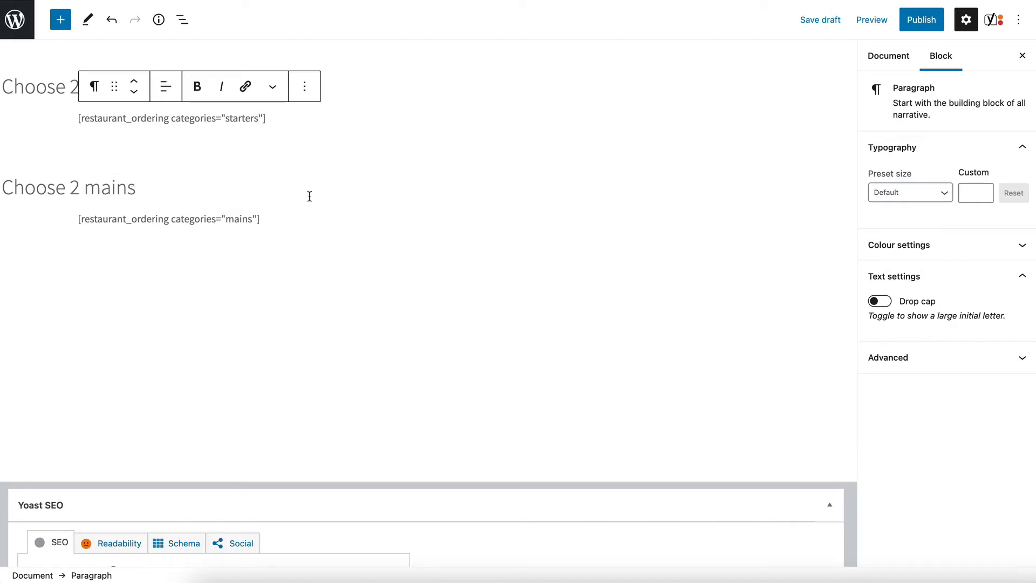
pyautogui.write(',mains')
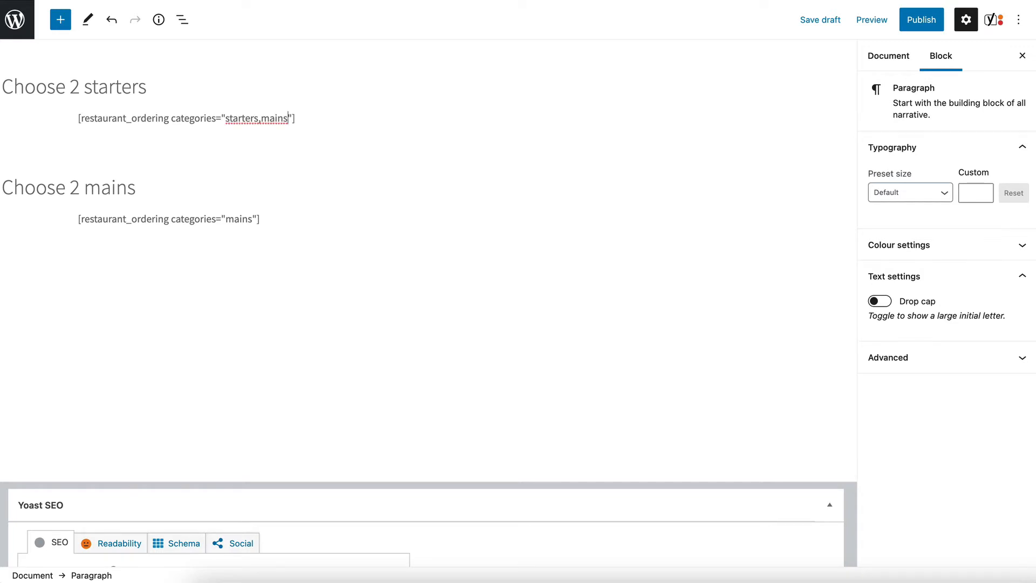
pyautogui.press('BackSpace')
pyautogui.press('BackSpace')
pyautogui.press('BackSpace')
pyautogui.press('BackSpace')
pyautogui.press('BackSpace')
pyautogui.write('Main Courses')
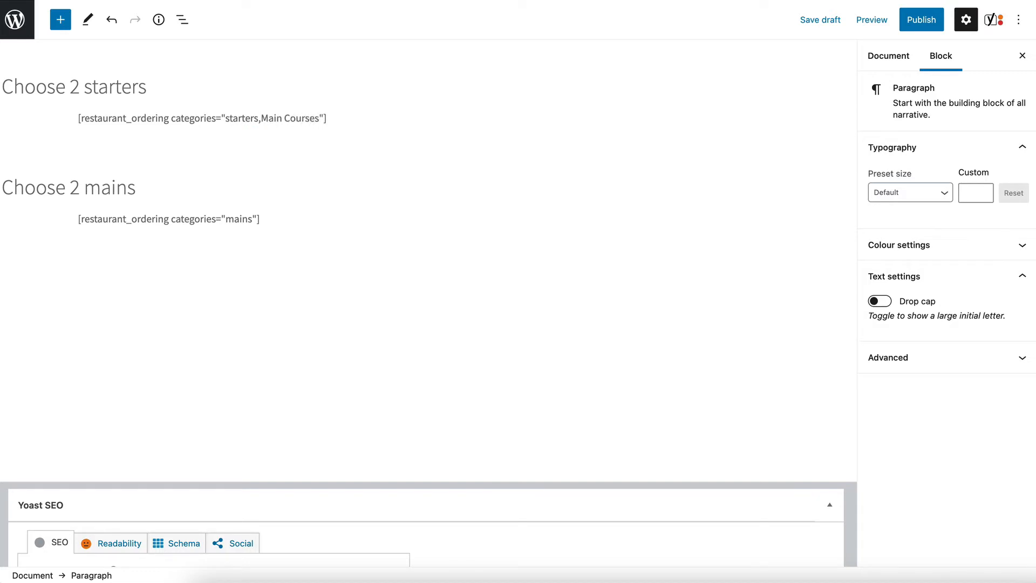
pyautogui.press('BackSpace')
pyautogui.press('BackSpace')
pyautogui.press('BackSpace')
pyautogui.press('BackSpace')
pyautogui.press('BackSpace')
pyautogui.press('BackSpace')
pyautogui.press('BackSpace')
pyautogui.press('BackSpace')
pyautogui.press('BackSpace')
pyautogui.write('mains')
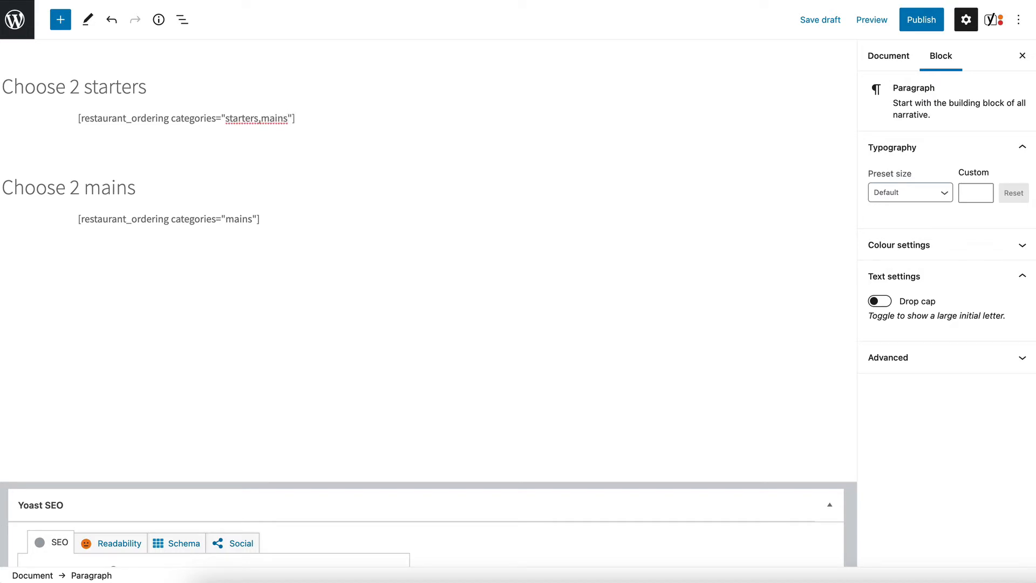
pyautogui.press('BackSpace')
pyautogui.press('BackSpace')
pyautogui.press('BackSpace')
pyautogui.press('BackSpace')
pyautogui.press('BackSpace')
pyautogui.press('BackSpace')
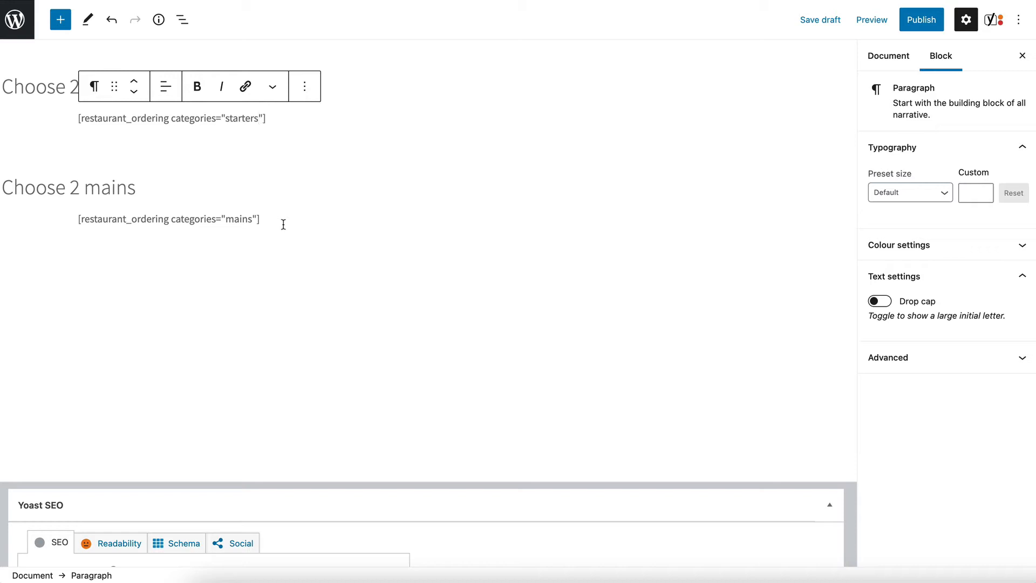
# - Publish the Meal Deals page and view it live
pyautogui.click(273, 219)
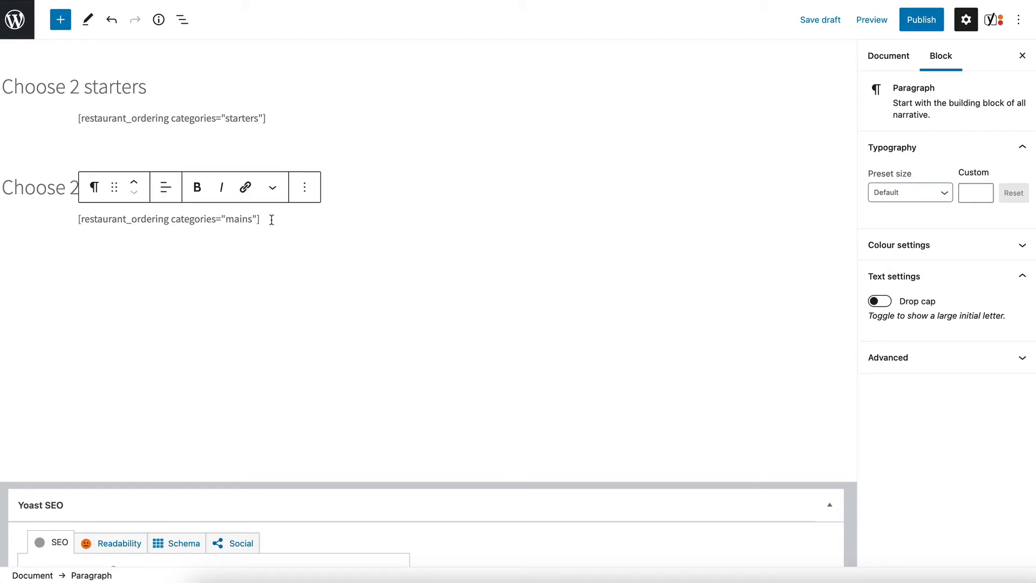
pyautogui.click(922, 24)
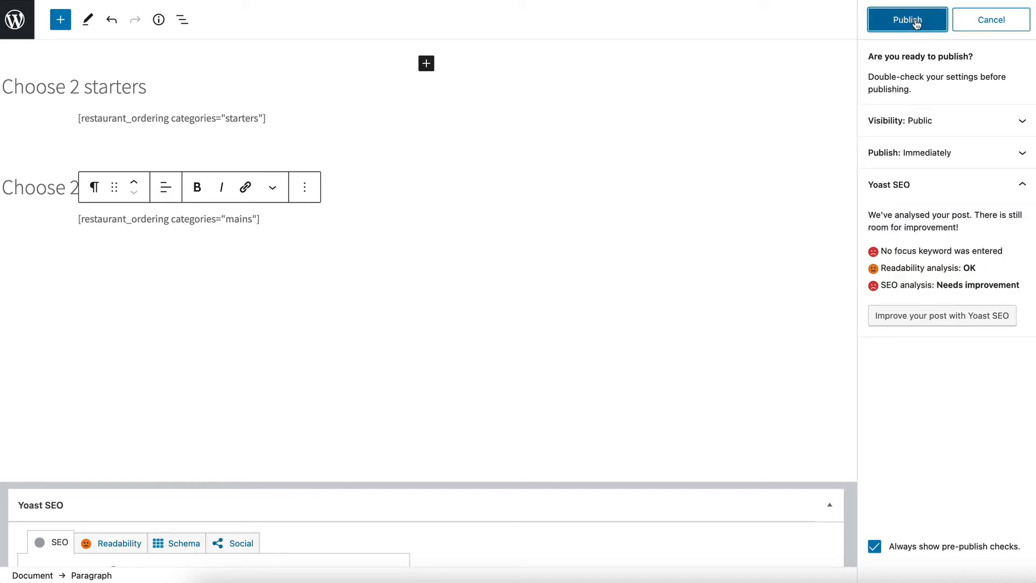
pyautogui.click(910, 19)
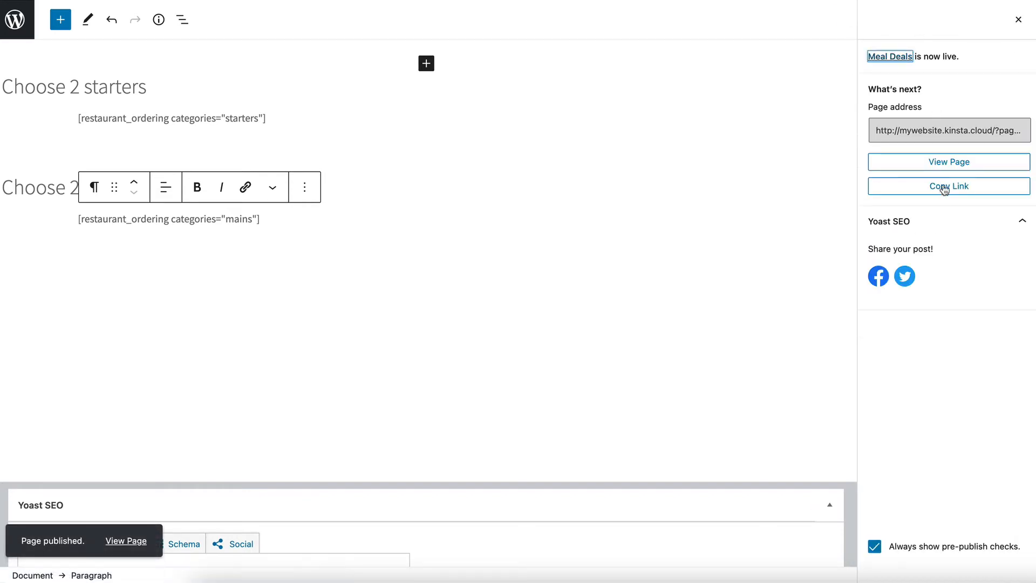
pyautogui.click(948, 161)
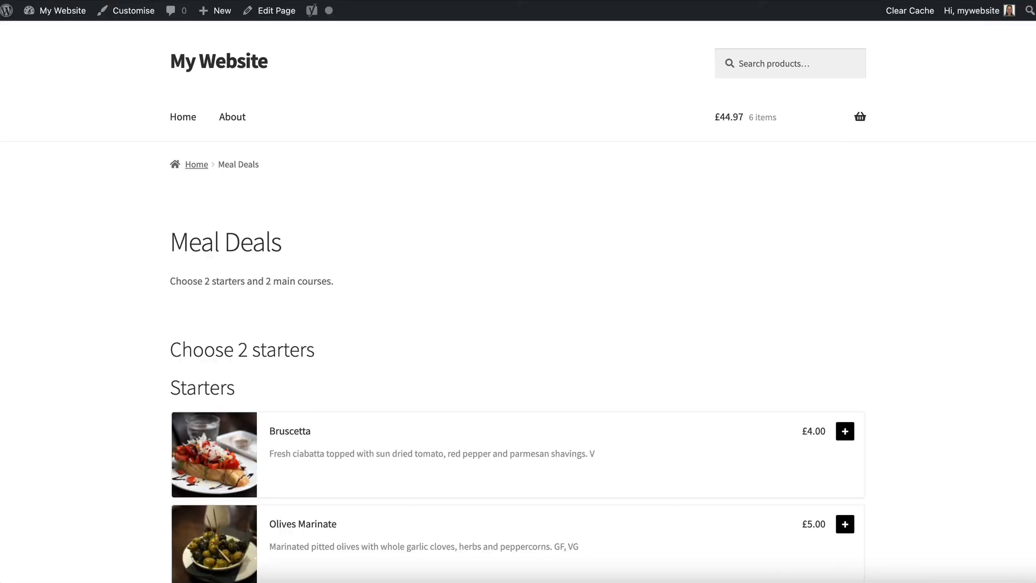
pyautogui.scroll(-5, 455, 222)
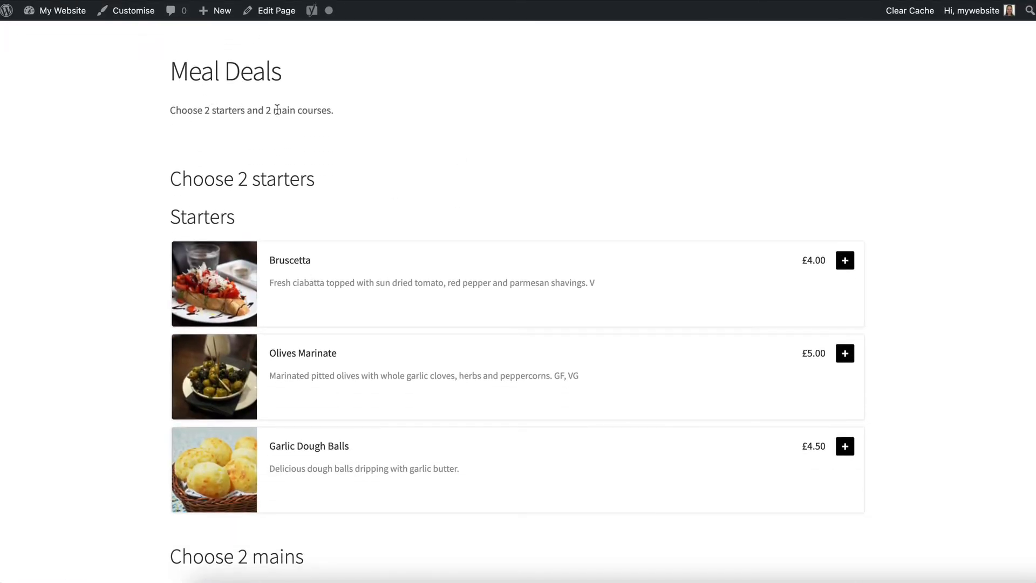
pyautogui.scroll(-3, 295, 121)
pyautogui.moveTo(170, 81); pyautogui.dragTo(329, 88)
# - Review the live page, noting the Starters and Mains category titles under each heading
pyautogui.click(322, 89)
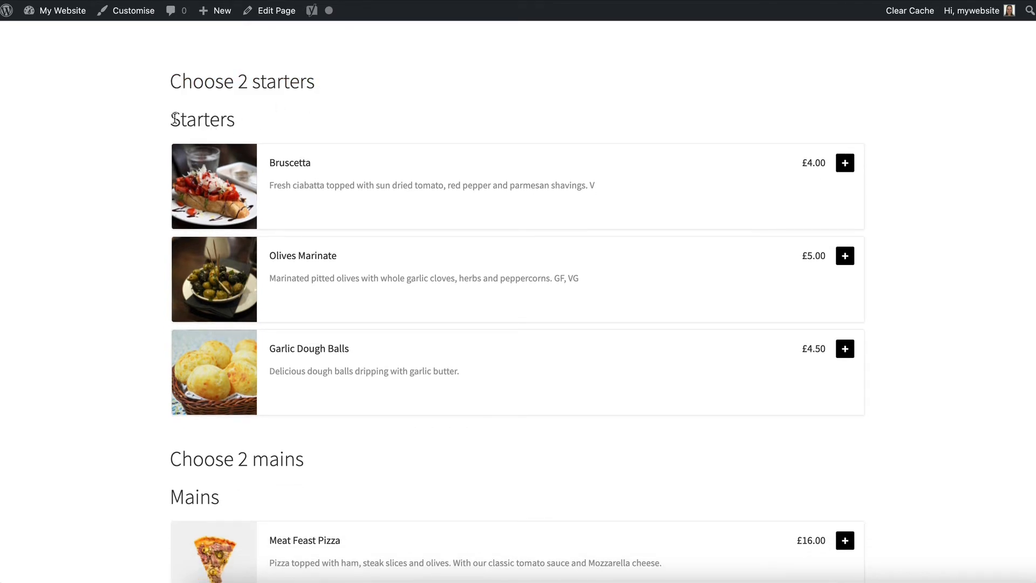
pyautogui.moveTo(171, 119); pyautogui.dragTo(245, 127)
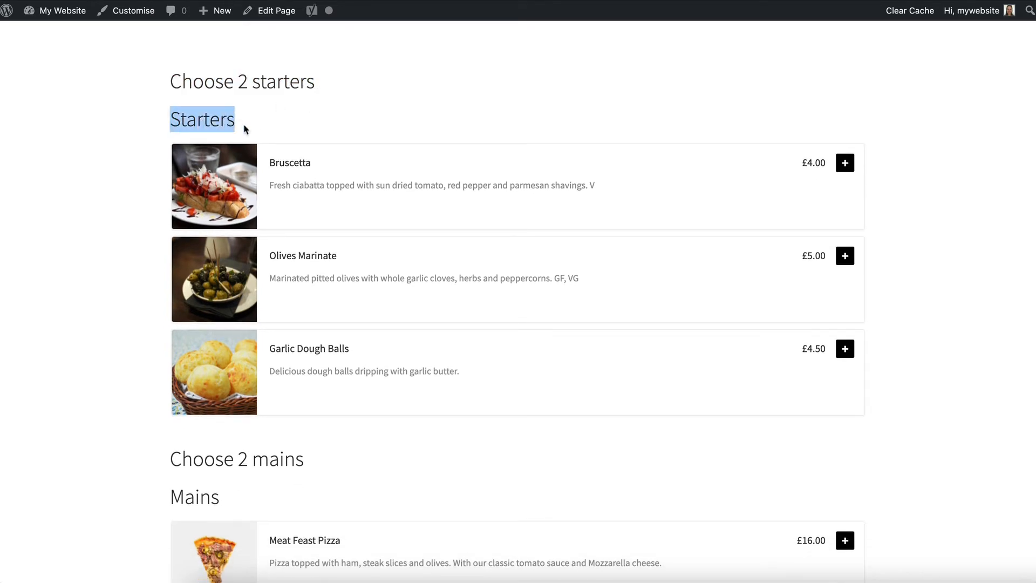
pyautogui.click(245, 128)
pyautogui.doubleClick(215, 126)
pyautogui.click(218, 125)
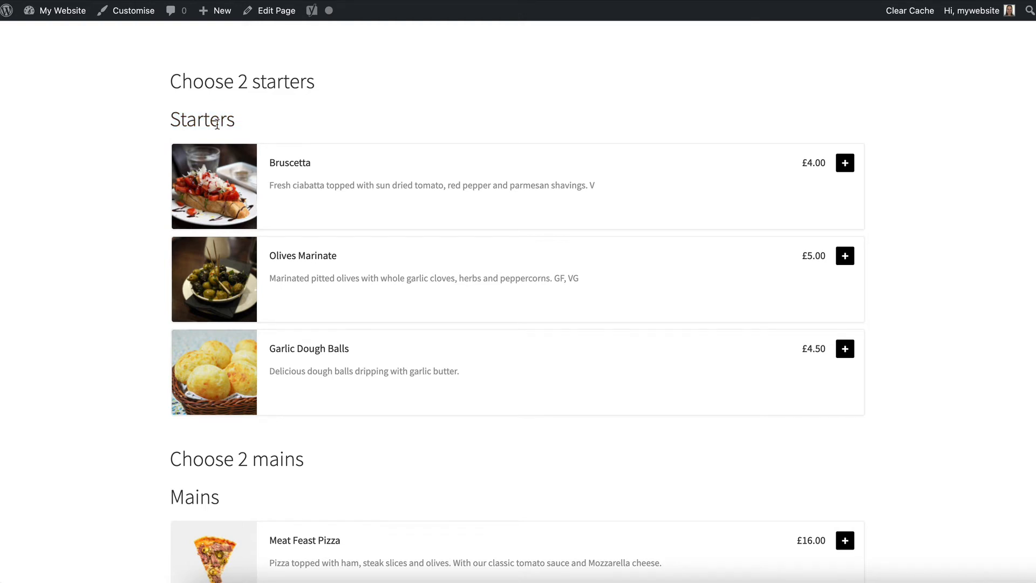
pyautogui.scroll(-5, 217, 126)
pyautogui.scroll(-5, 217, 127)
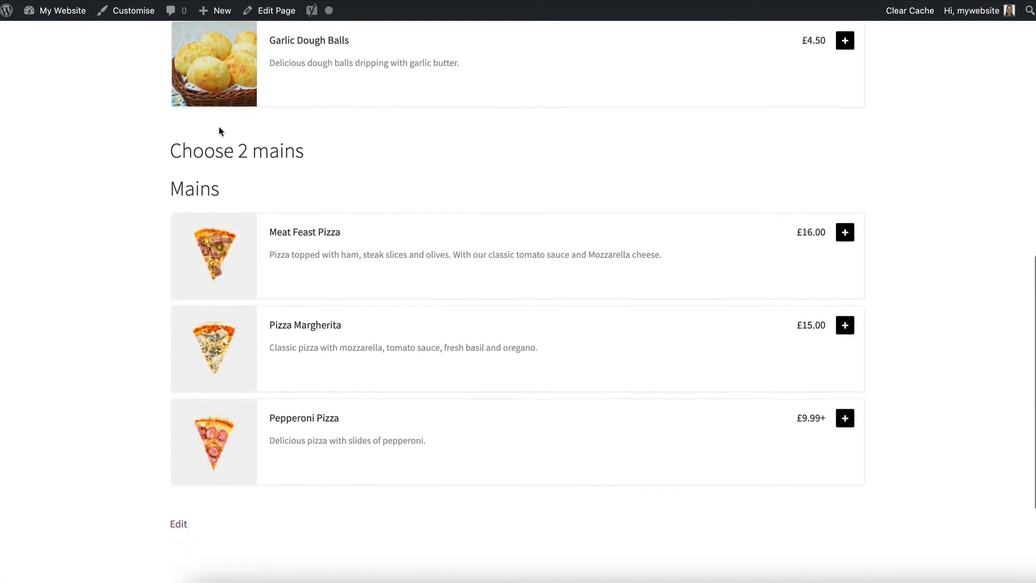
pyautogui.moveTo(168, 93); pyautogui.dragTo(306, 107)
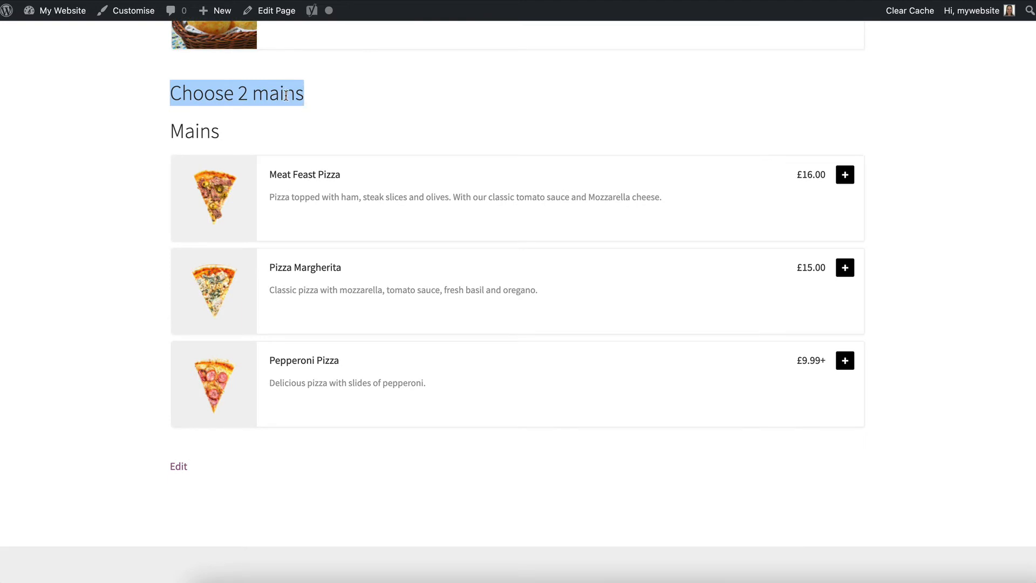
pyautogui.click(306, 108)
pyautogui.doubleClick(176, 130)
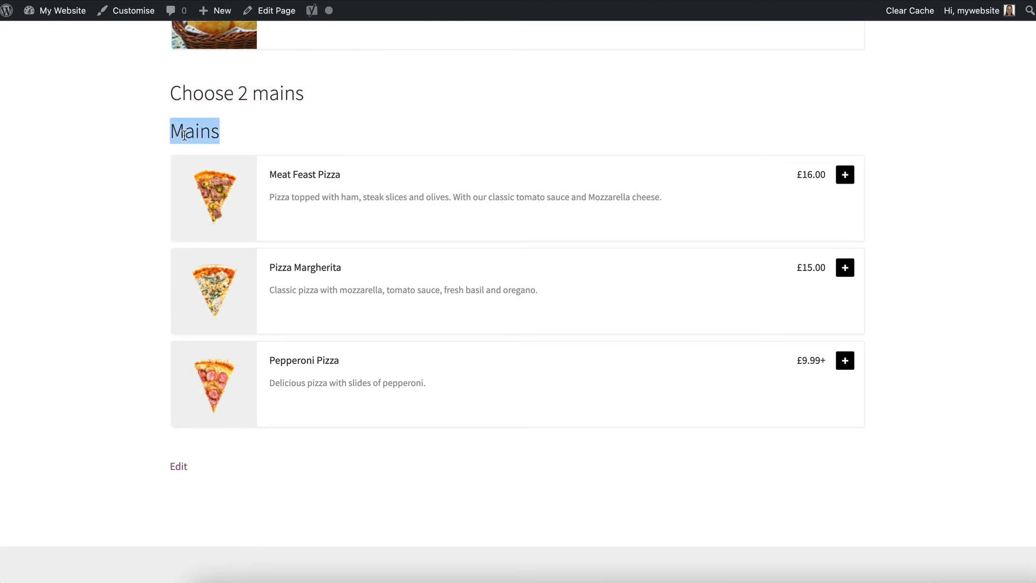
pyautogui.click(202, 148)
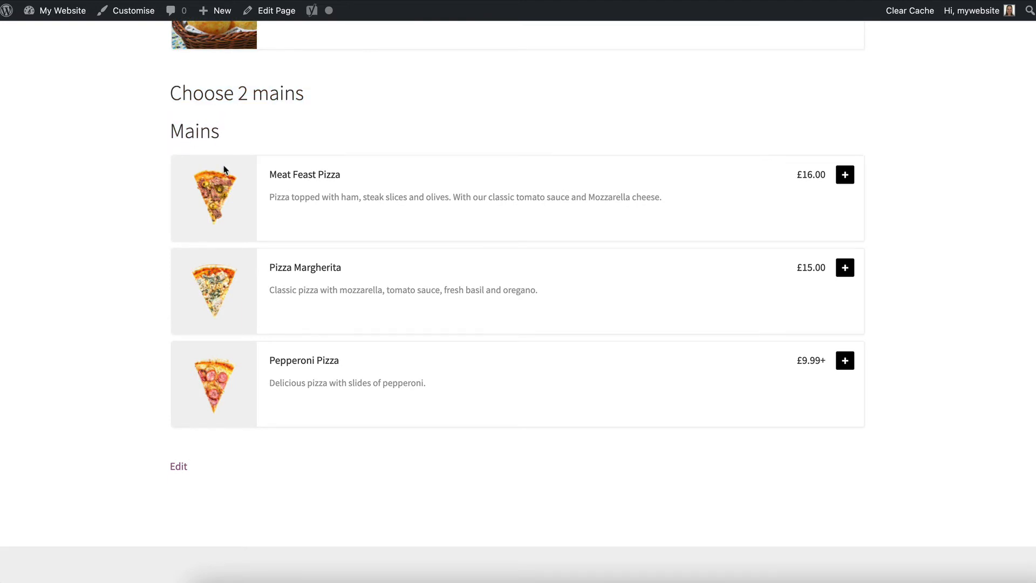
pyautogui.scroll(10, 225, 170)
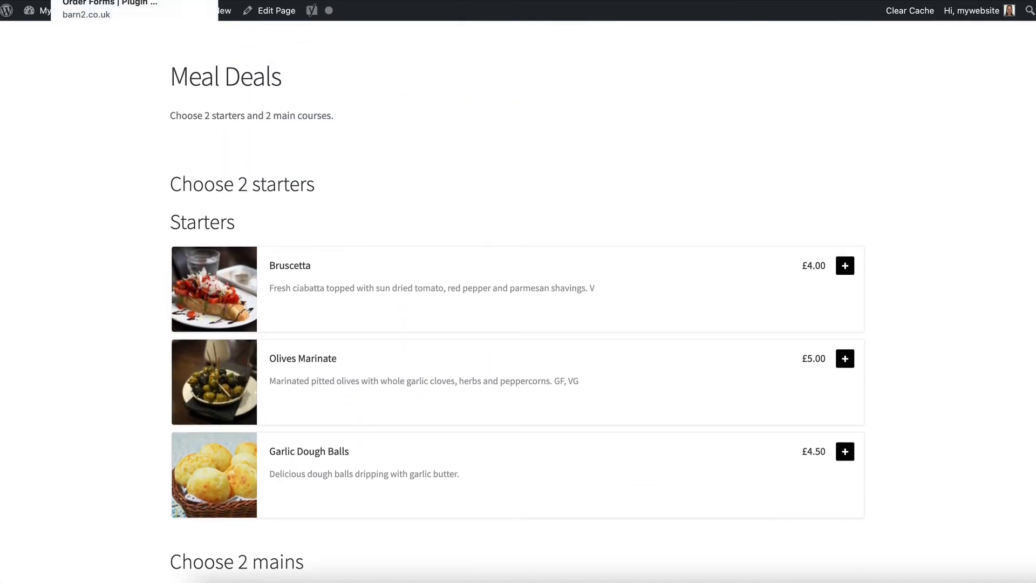
# - In the Barn2 food order forms article, find and select the category_titles shortcode option
pyautogui.click(97, 2)
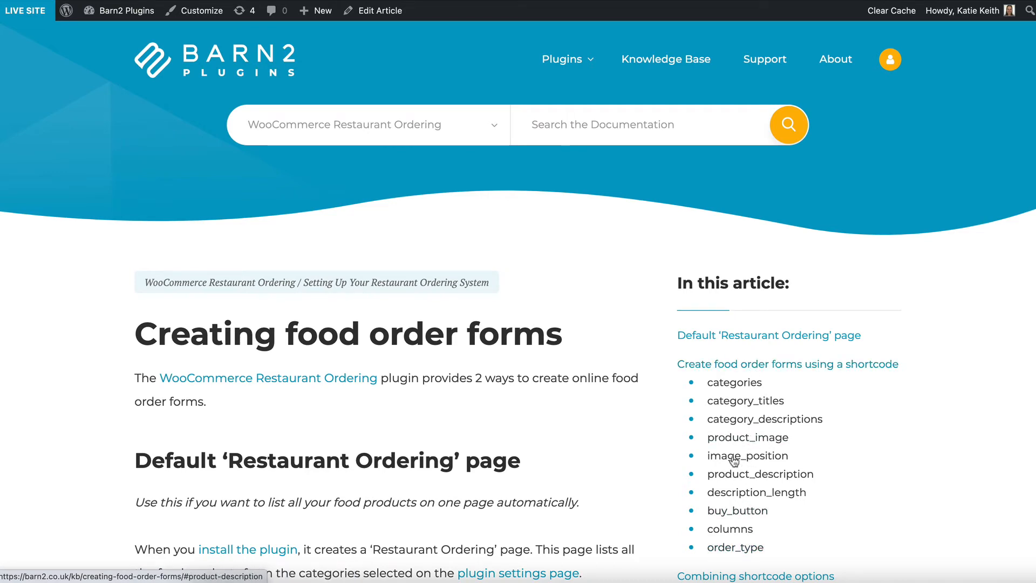
pyautogui.click(733, 367)
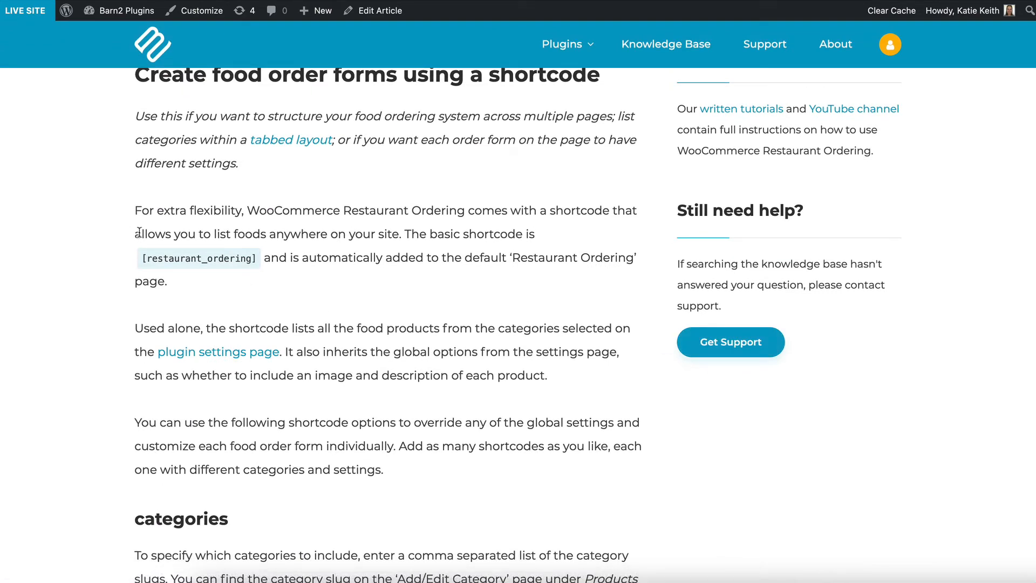
pyautogui.scroll(-3, 259, 289)
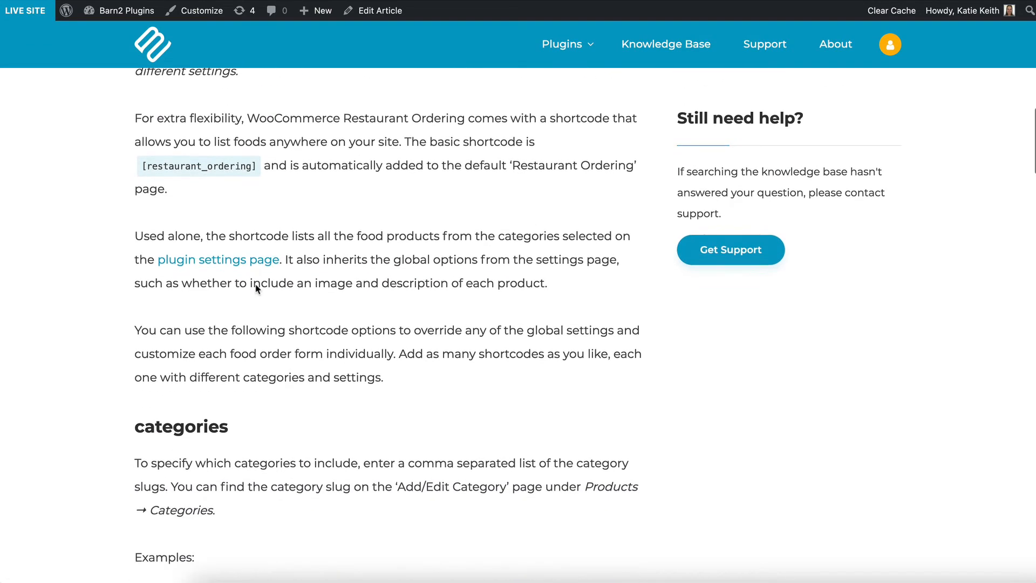
pyautogui.scroll(-2, 258, 289)
pyautogui.scroll(-1, 256, 288)
pyautogui.scroll(-1, 254, 287)
pyautogui.scroll(-1, 255, 287)
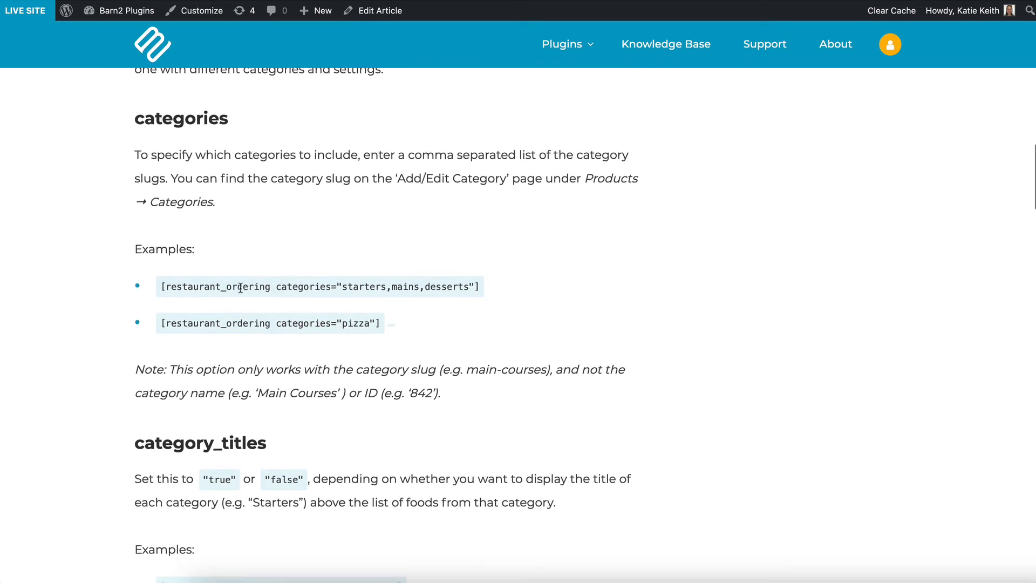
pyautogui.moveTo(275, 286); pyautogui.dragTo(338, 288)
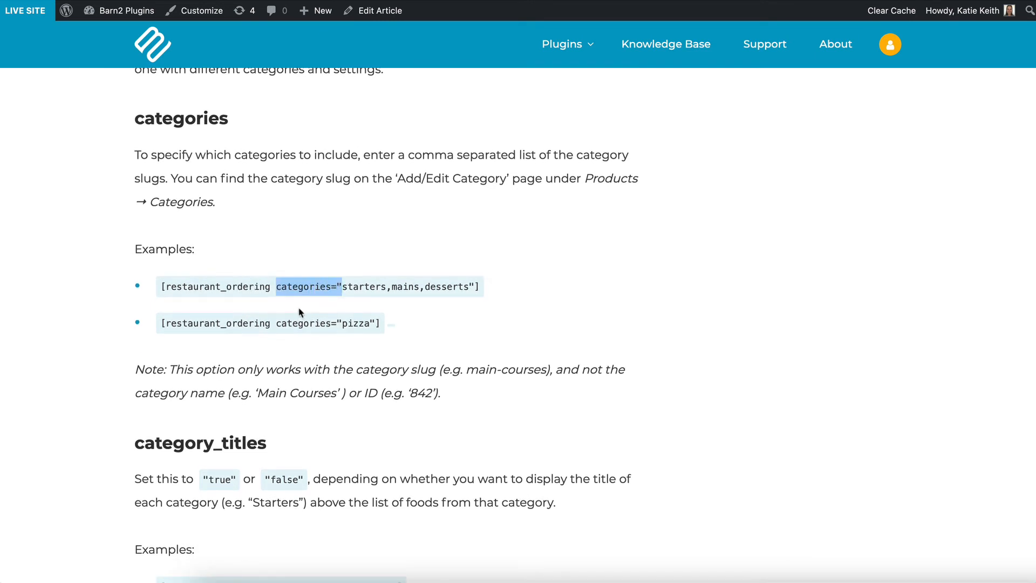
pyautogui.scroll(-5, 299, 311)
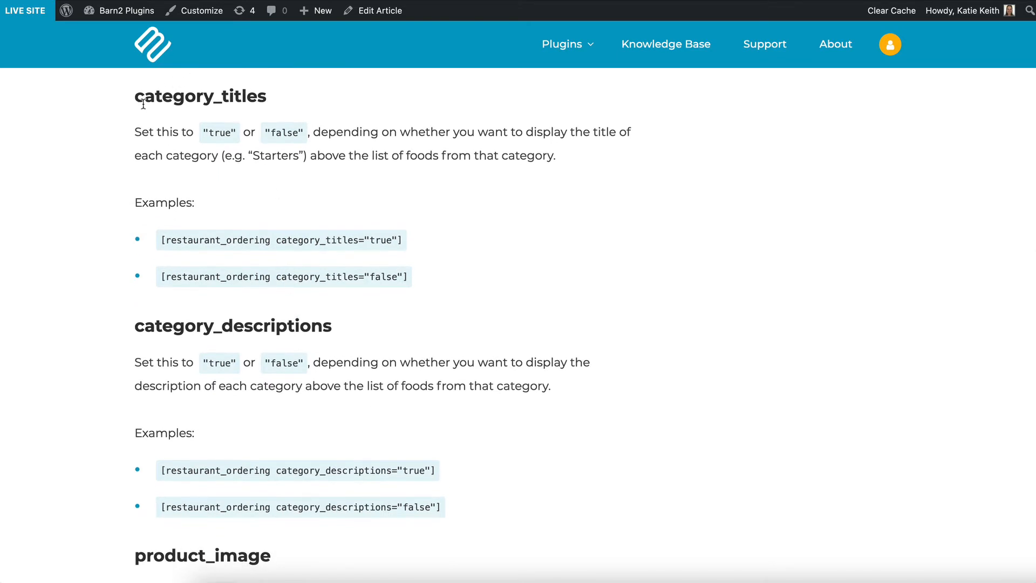
pyautogui.moveTo(276, 277); pyautogui.dragTo(404, 277)
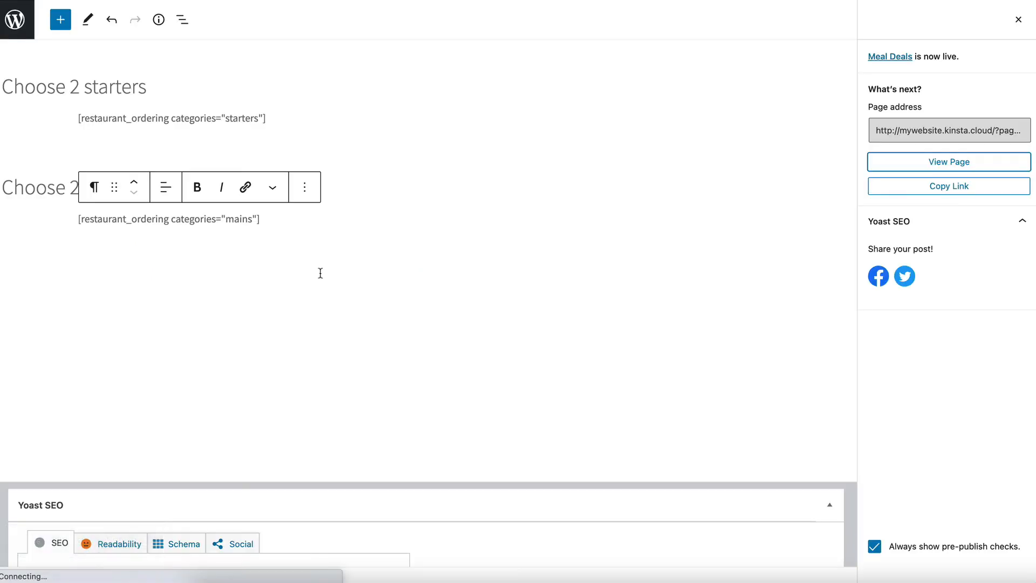
# - Add category_titles="false" to both shortcodes and update the page
pyautogui.click(263, 118)
pyautogui.write('category_titles="false"')
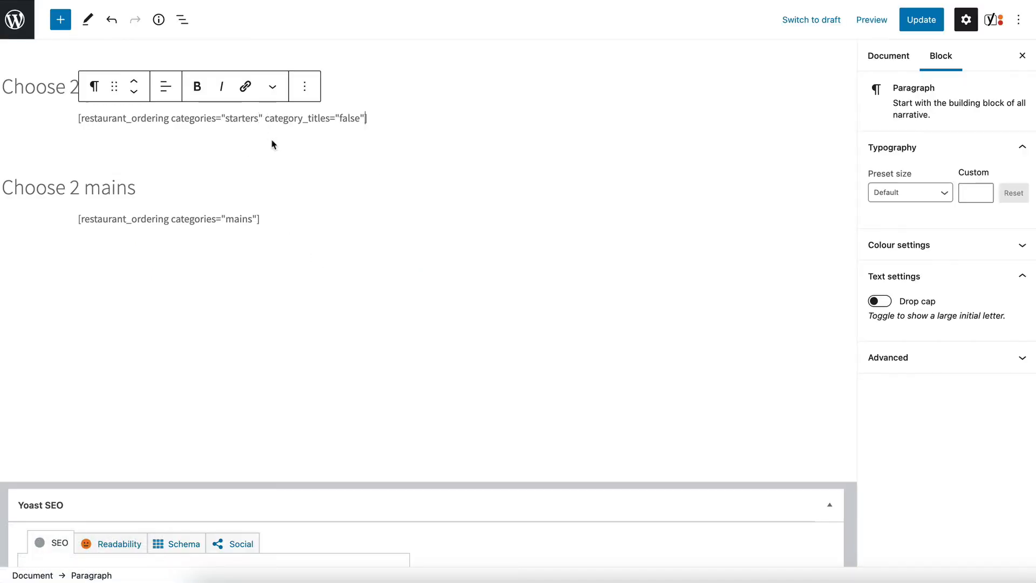
pyautogui.click(253, 219)
pyautogui.write('category_titles="false"')
pyautogui.click(921, 20)
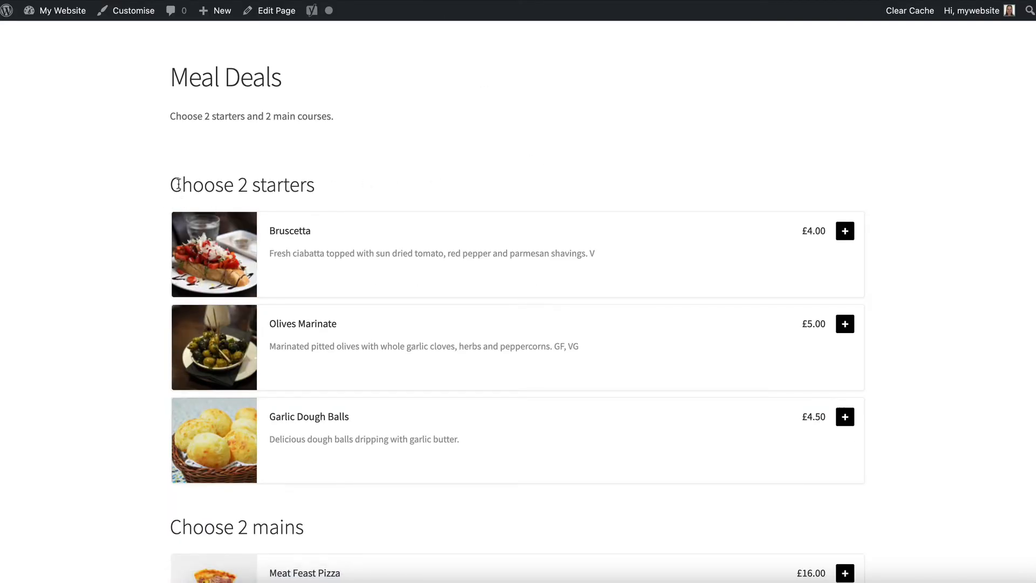
pyautogui.scroll(-3, 180, 186)
pyautogui.scroll(-2, 185, 185)
pyautogui.scroll(3, 184, 185)
pyautogui.scroll(3, 185, 185)
# - View the live page, where dishes now list under the custom headings only
pyautogui.moveTo(174, 171); pyautogui.dragTo(325, 171)
pyautogui.click(325, 172)
pyautogui.scroll(-1, 348, 183)
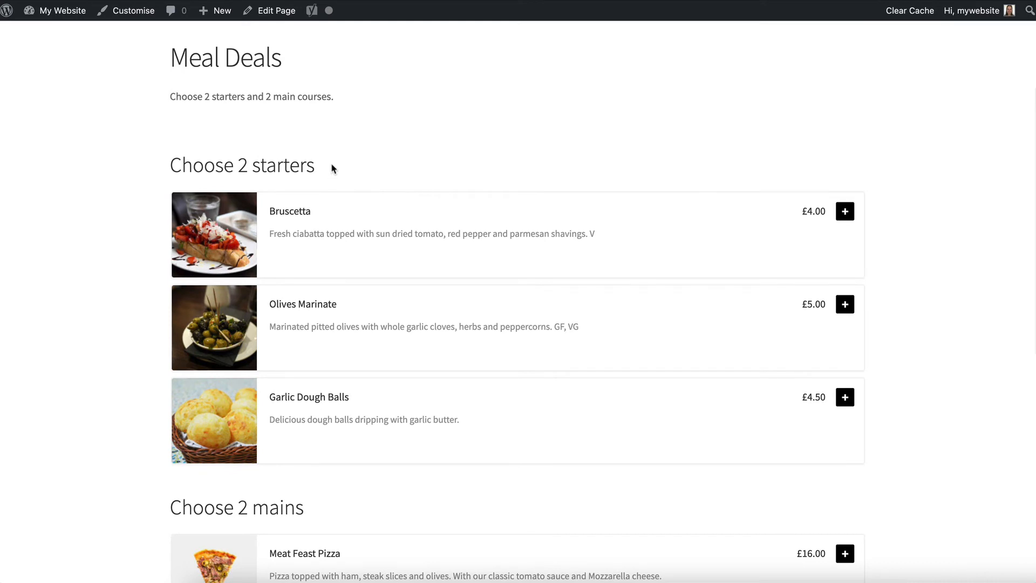
pyautogui.scroll(-1, 334, 164)
pyautogui.scroll(-5, 332, 164)
pyautogui.scroll(-3, 333, 164)
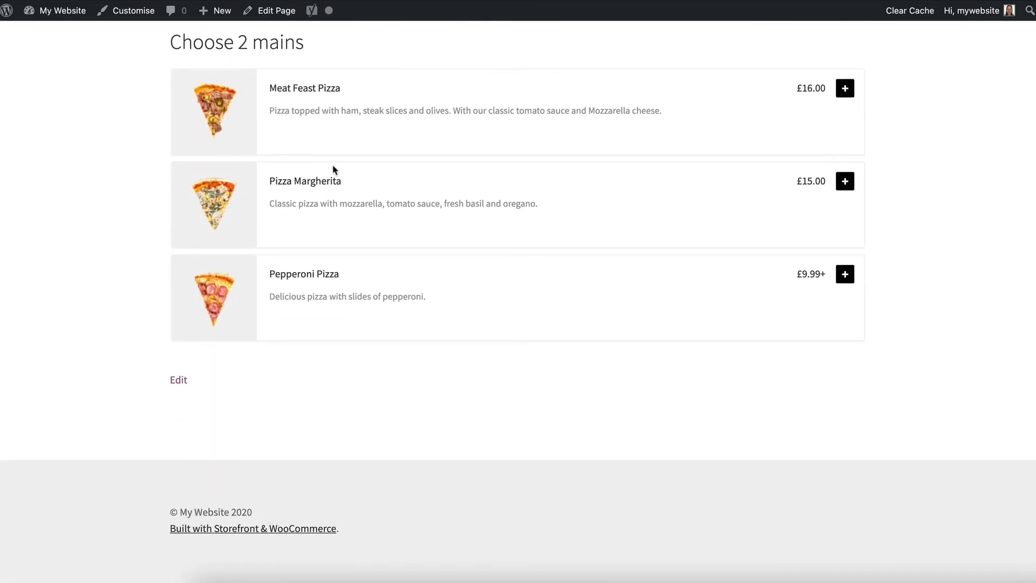
pyautogui.scroll(4, 334, 170)
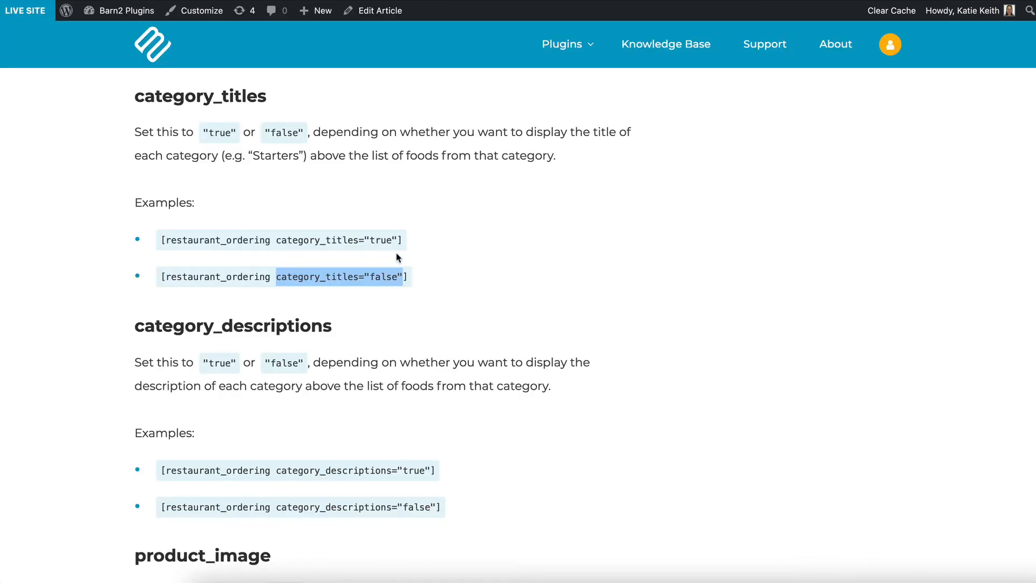
pyautogui.scroll(-2, 397, 258)
pyautogui.scroll(-2, 397, 258)
pyautogui.scroll(-2, 397, 257)
pyautogui.scroll(-2, 397, 258)
pyautogui.scroll(-3, 397, 256)
pyautogui.scroll(-2, 397, 256)
pyautogui.scroll(-2, 396, 256)
pyautogui.scroll(-2, 396, 256)
pyautogui.scroll(-3, 398, 258)
pyautogui.scroll(3, 398, 257)
pyautogui.scroll(1, 398, 257)
pyautogui.moveTo(275, 335); pyautogui.dragTo(428, 335)
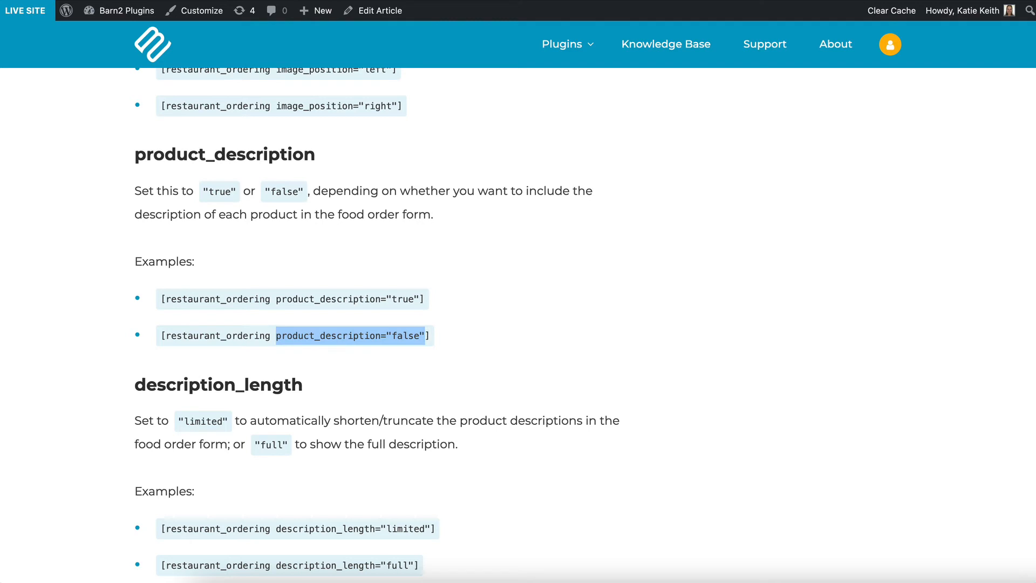
# - Add product_description="false" to the starters shortcode, update, and reload the live page
pyautogui.hotkey('ctrl', 'Tab')
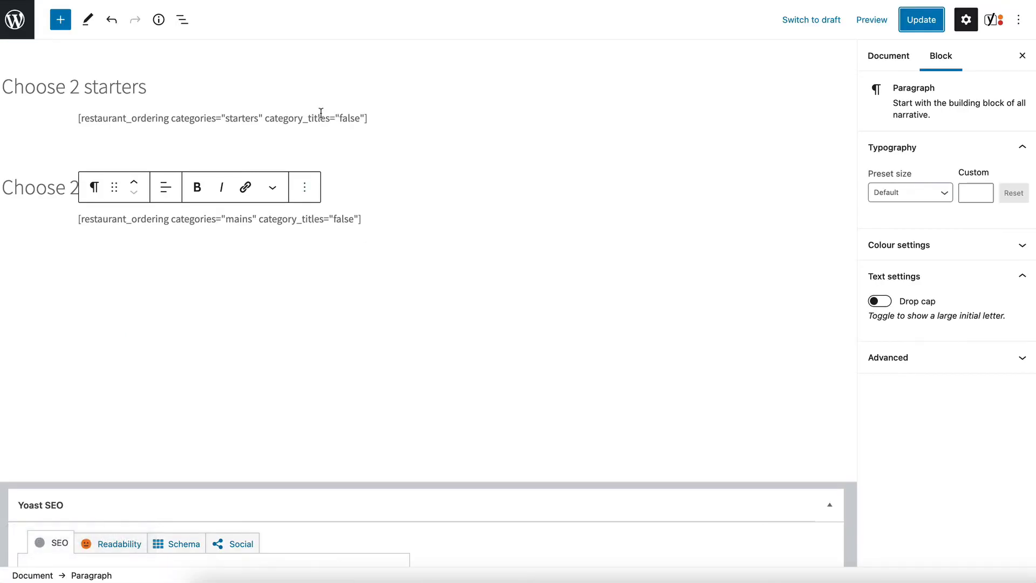
pyautogui.click(364, 118)
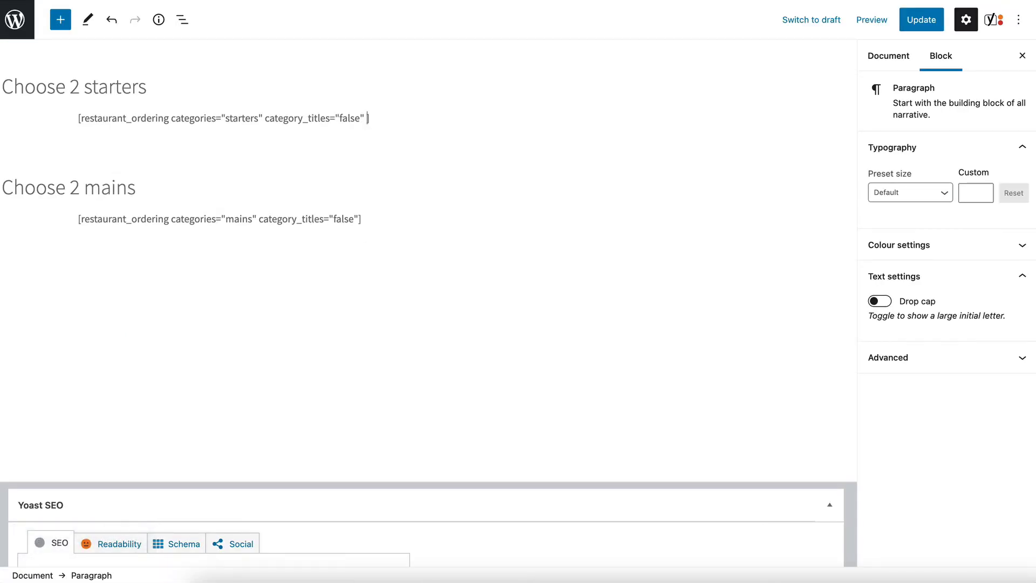
pyautogui.write('product_description="false"')
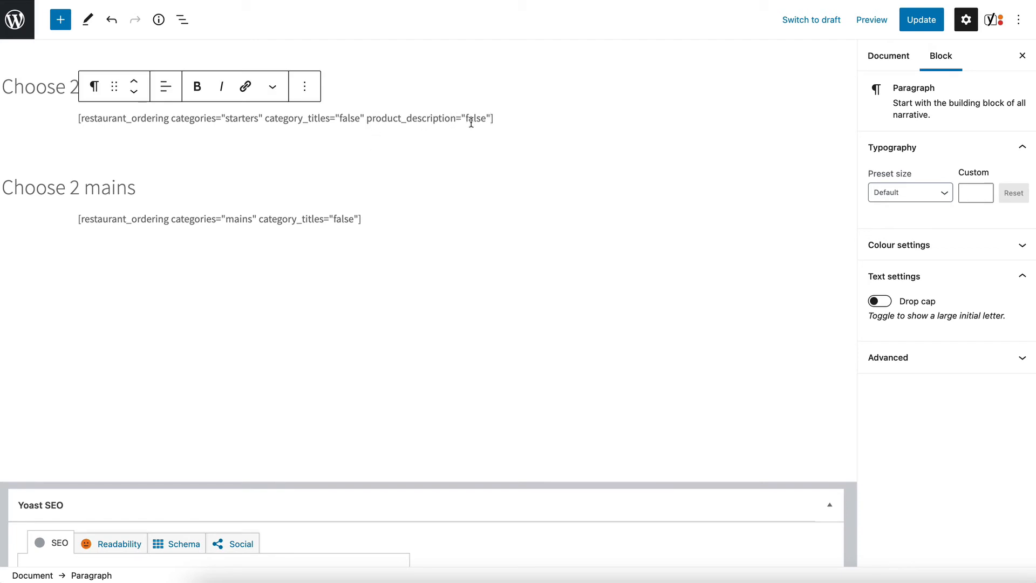
pyautogui.click(921, 19)
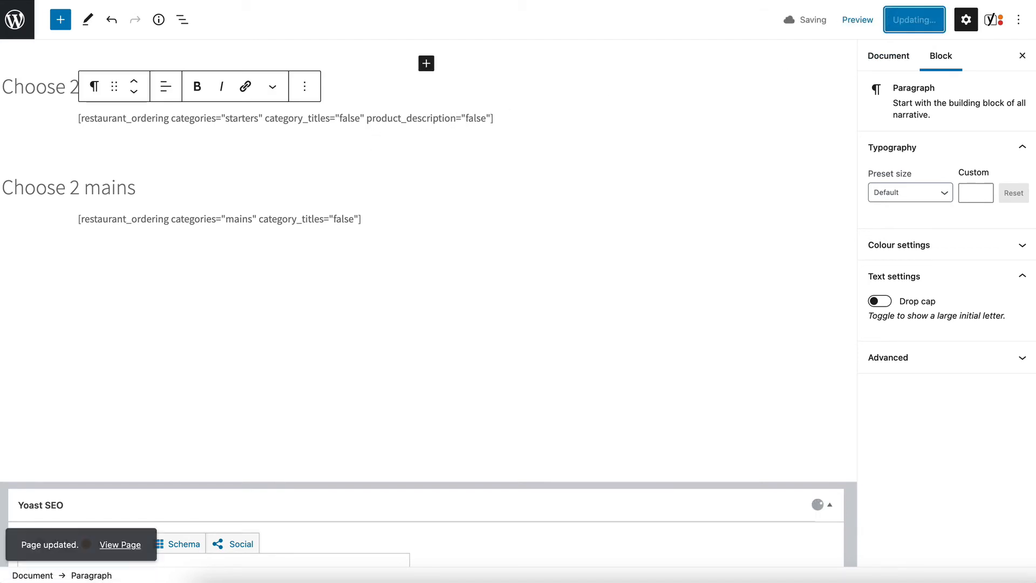
pyautogui.hotkey('ctrl', 'Tab')
pyautogui.hotkey('ctrl', 'r')
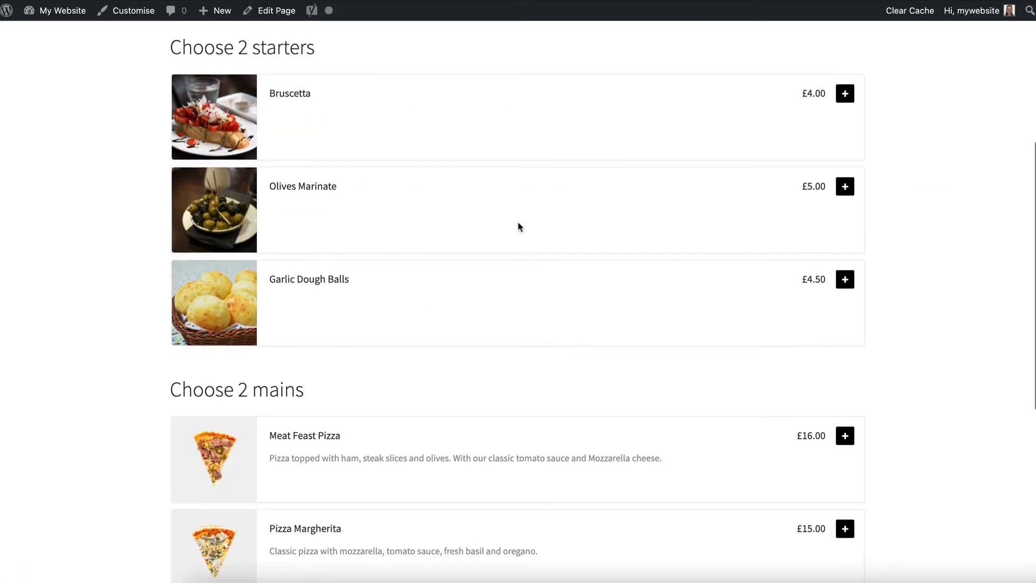
pyautogui.scroll(-4, 336, 186)
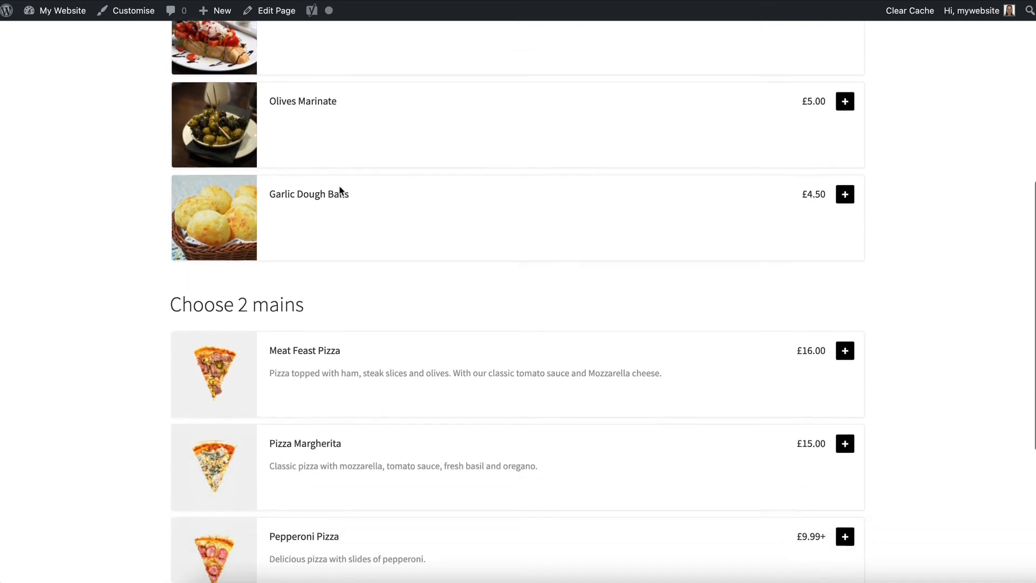
pyautogui.scroll(2, 336, 187)
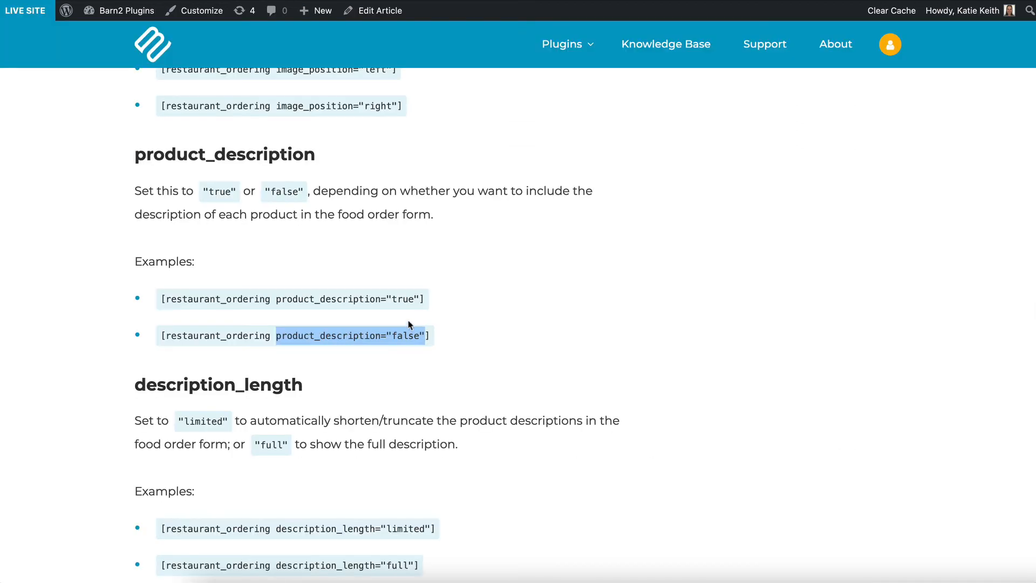
pyautogui.scroll(-4, 409, 324)
pyautogui.scroll(-1, 409, 324)
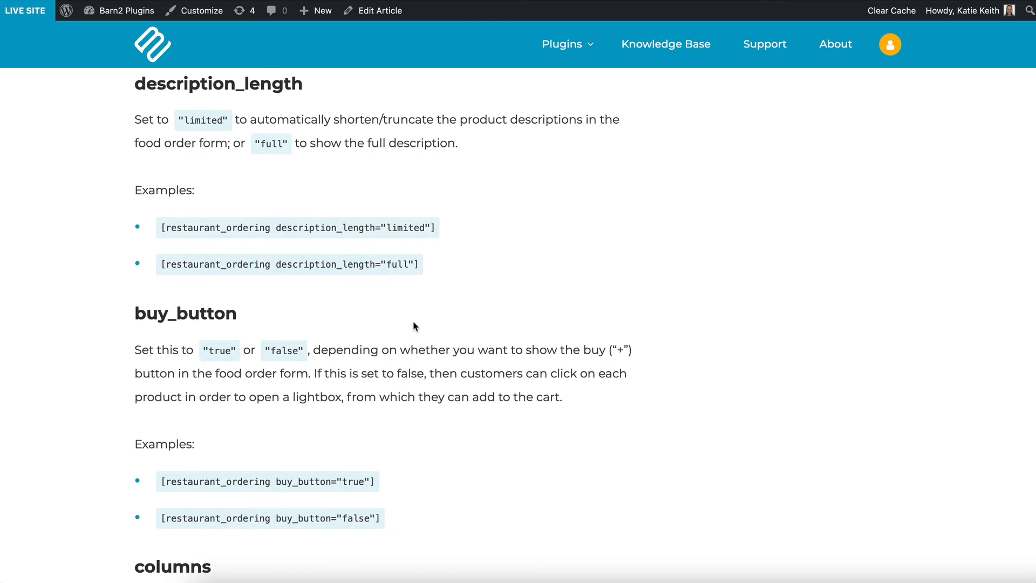
pyautogui.scroll(-2, 413, 326)
pyautogui.scroll(-2, 413, 327)
pyautogui.scroll(-2, 413, 326)
pyautogui.scroll(-1, 324, 331)
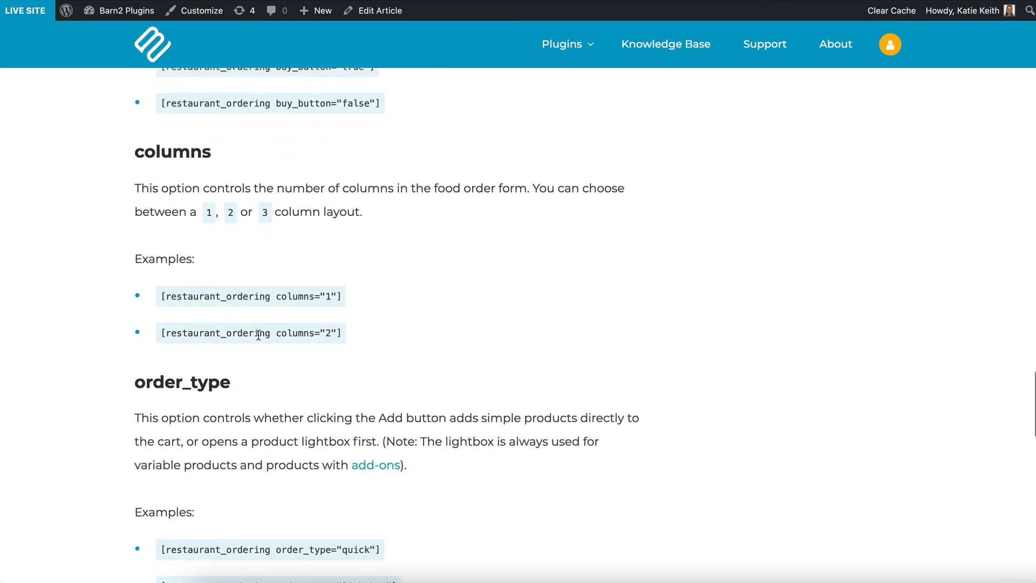
# - Select the columns="2" example option in the documentation to copy
pyautogui.moveTo(275, 333); pyautogui.dragTo(338, 333)
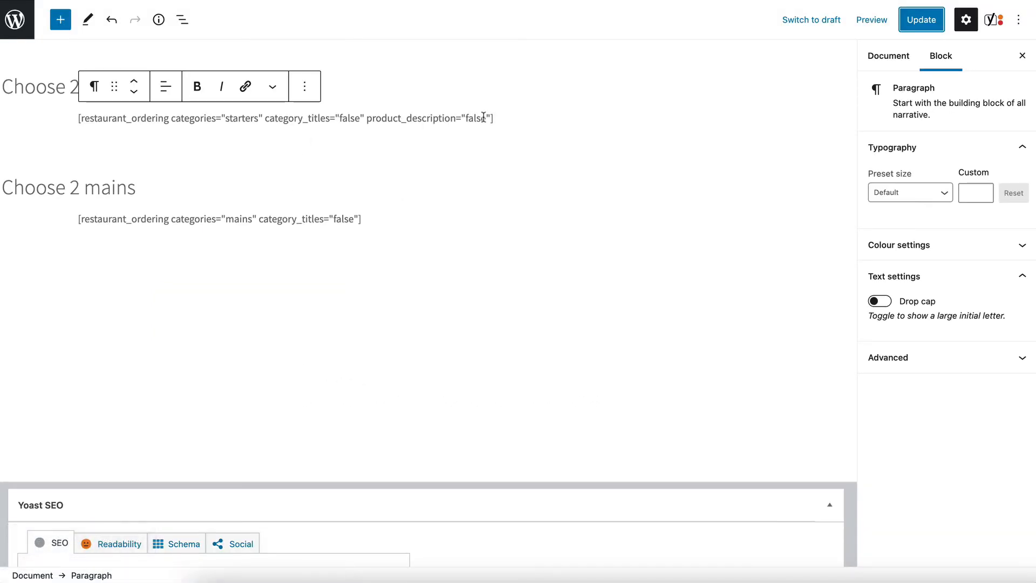
# - Give the starters shortcode columns="3" and update the page
pyautogui.click(488, 117)
pyautogui.write('columns="2"')
pyautogui.doubleClick(541, 118)
pyautogui.write('3')
pyautogui.click(921, 19)
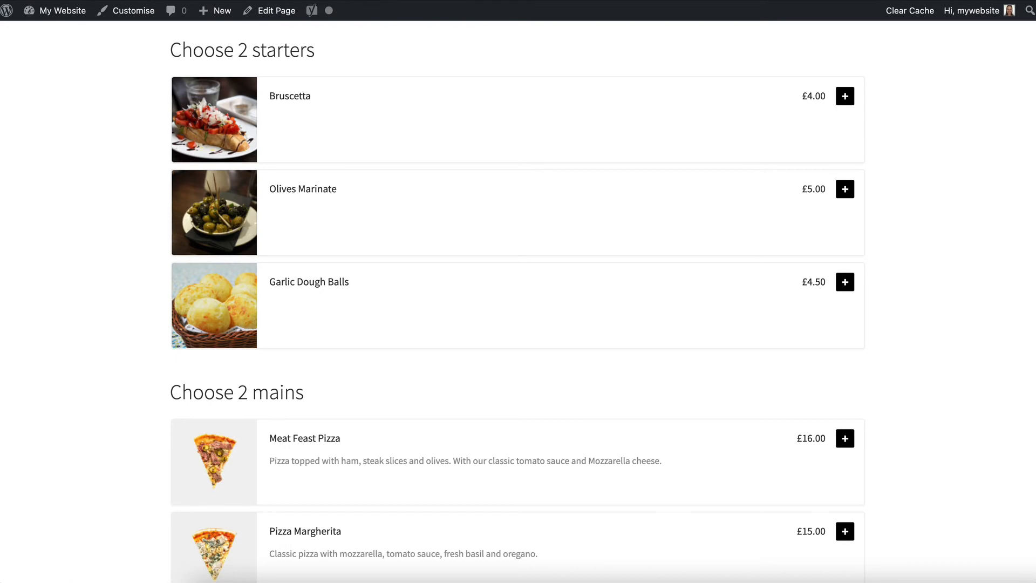
# - Reload the live page to see the three-column starters above the mains
pyautogui.press('F5')
pyautogui.scroll(2, 559, 145)
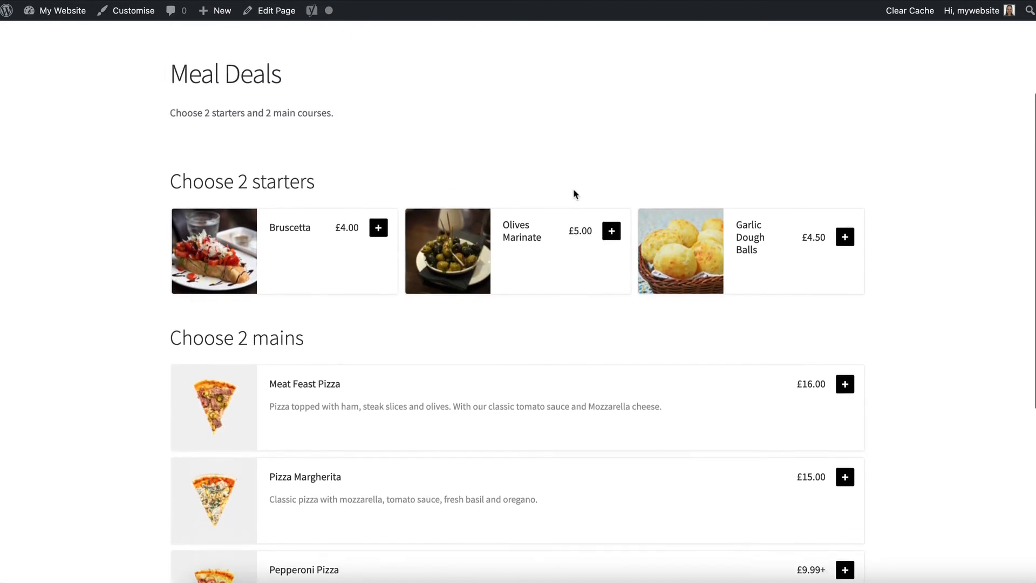
pyautogui.scroll(1, 575, 194)
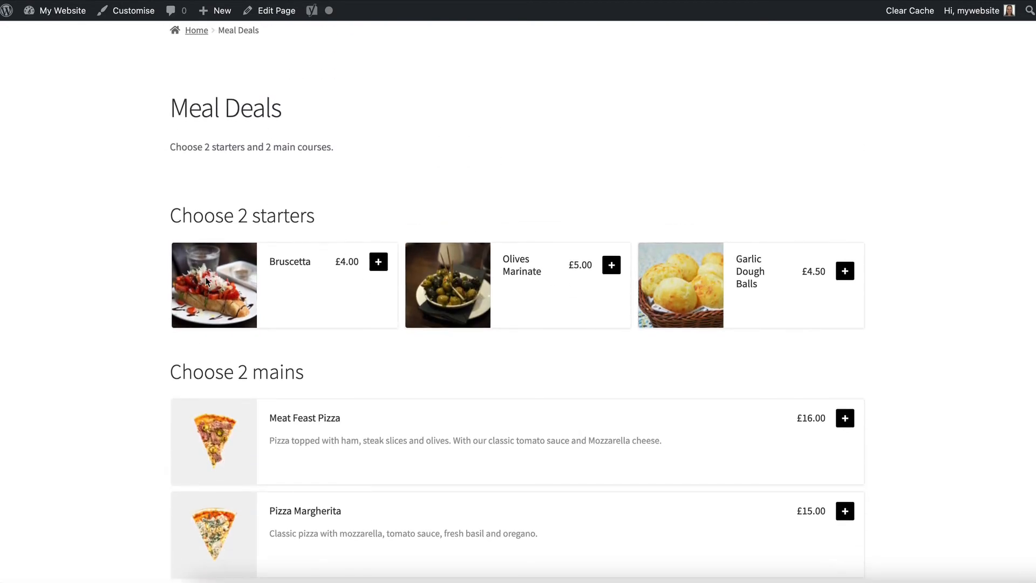
pyautogui.scroll(-1, 206, 275)
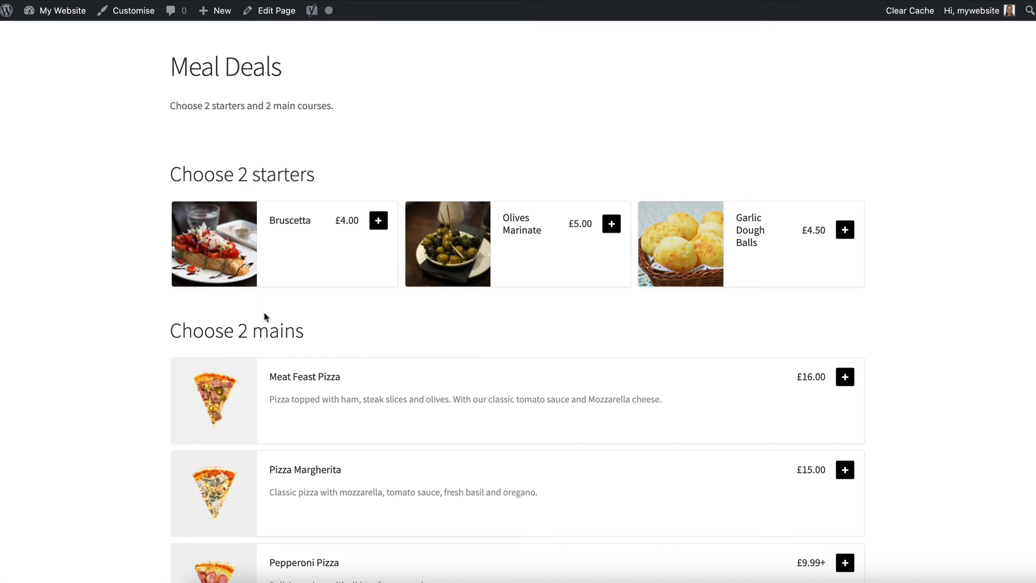
pyautogui.scroll(-1, 265, 317)
pyautogui.scroll(-5, 264, 316)
pyautogui.scroll(2, 283, 356)
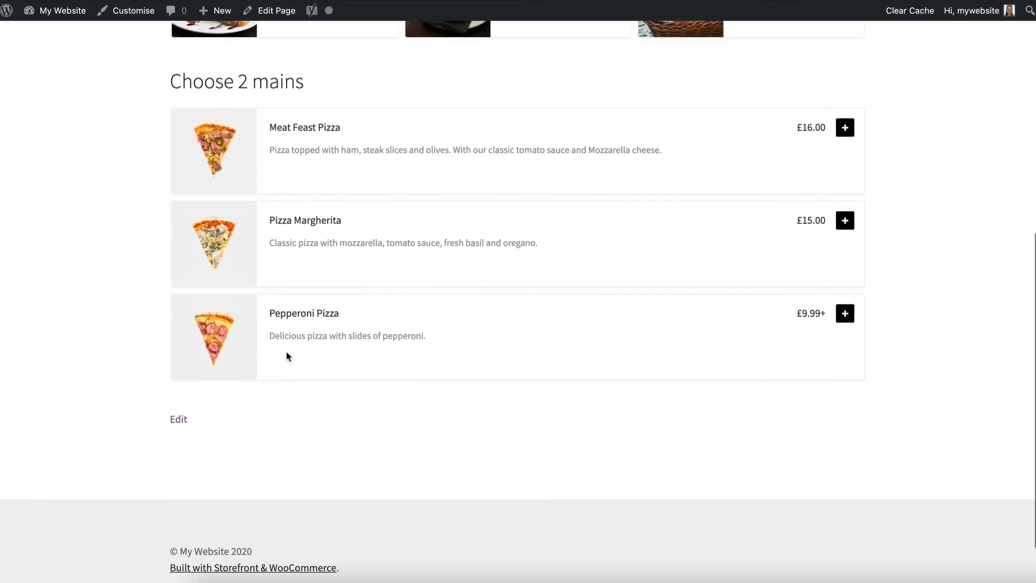
pyautogui.scroll(5, 286, 356)
pyautogui.scroll(2, 286, 357)
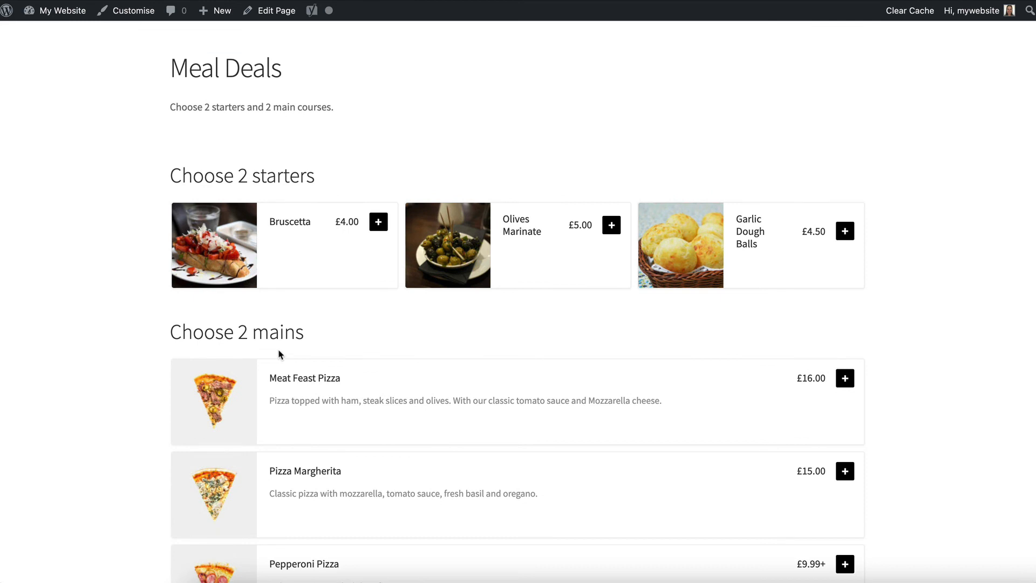
pyautogui.scroll(1, 279, 354)
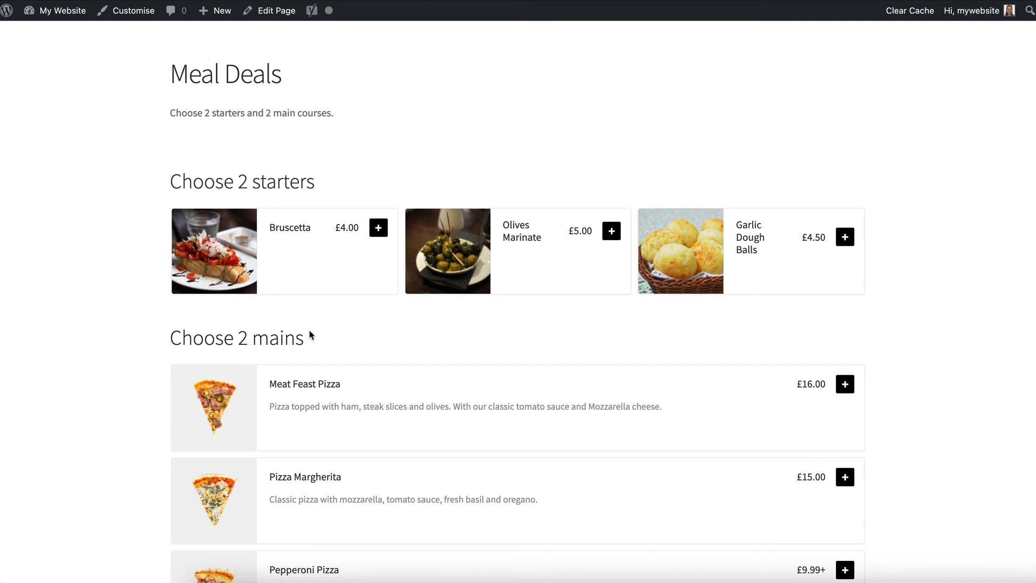
pyautogui.scroll(-3, 310, 336)
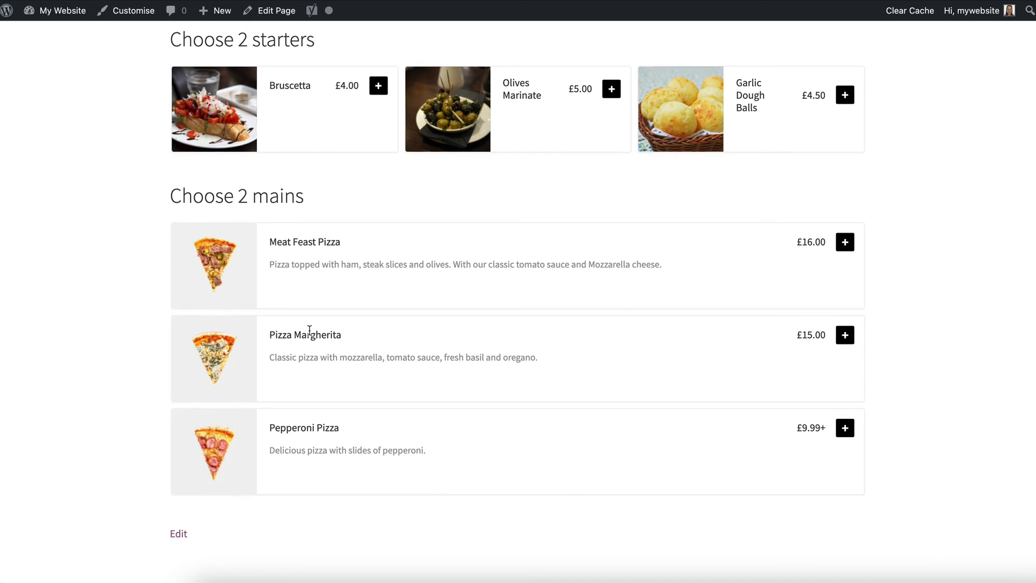
pyautogui.scroll(2, 310, 332)
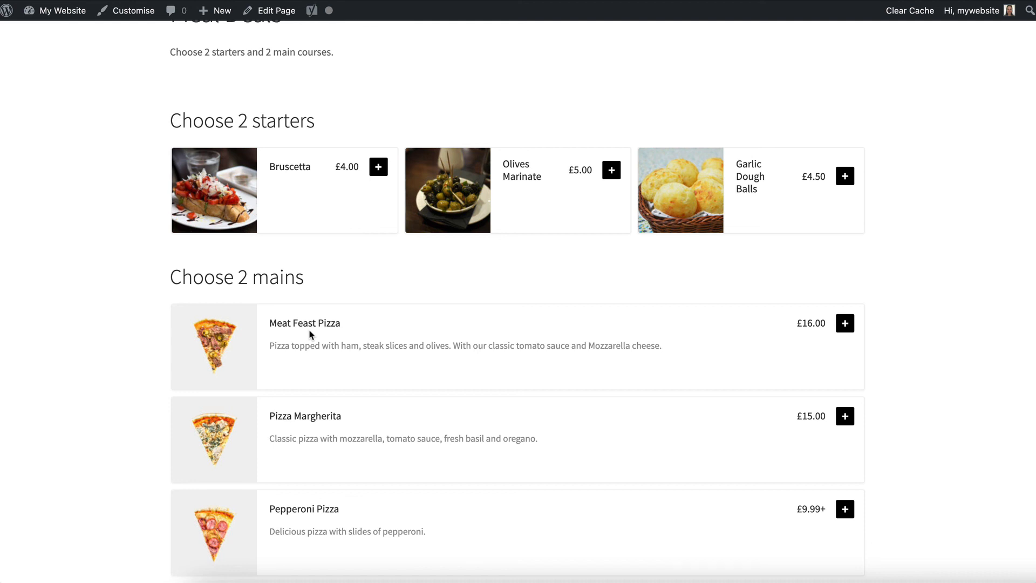
pyautogui.scroll(-2, 310, 333)
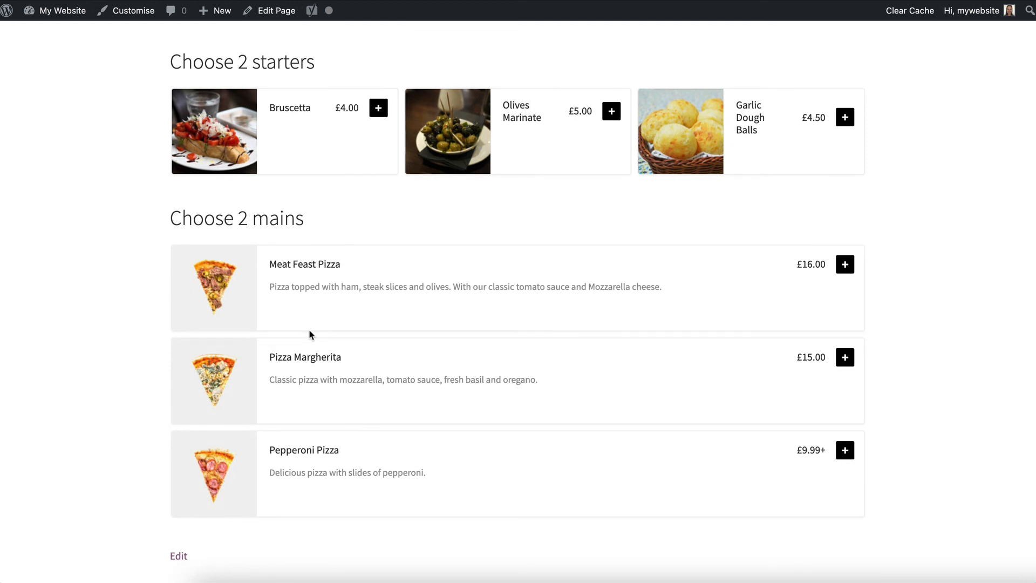